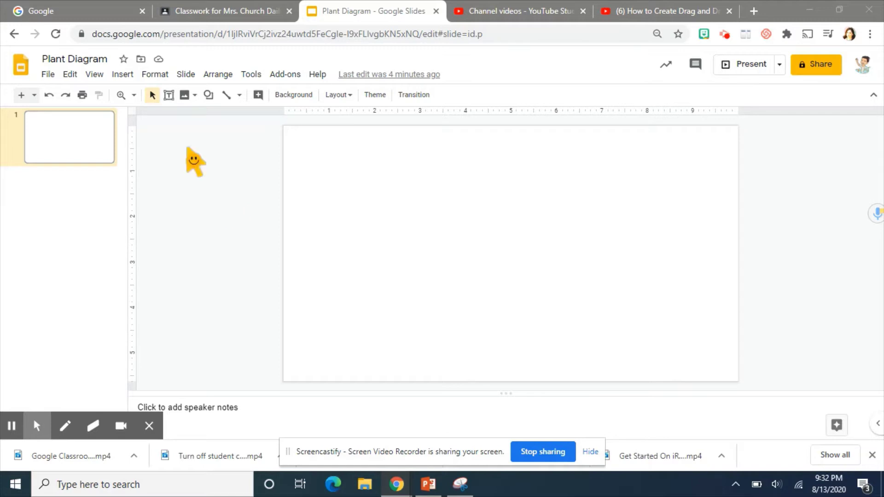
# - Search web images for 'plant outline' and insert the black-and-white sunflower line drawing
pyautogui.click(122, 75)
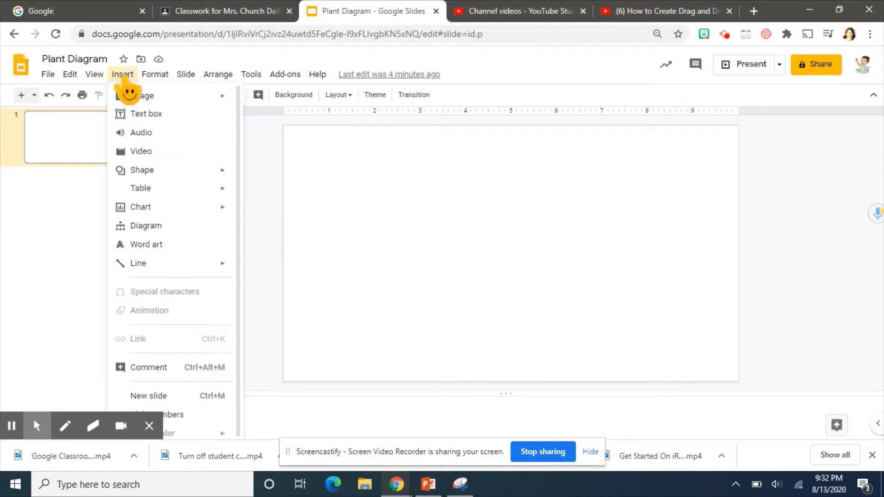
pyautogui.moveTo(129, 97)
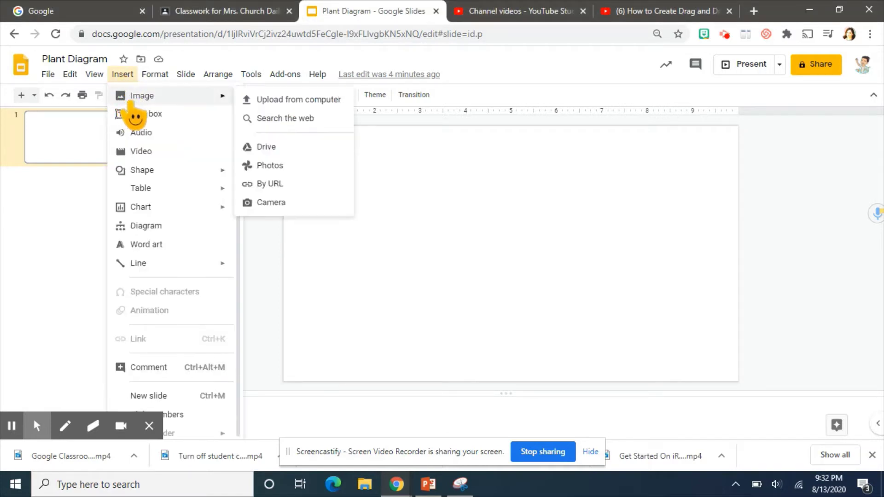
pyautogui.click(286, 119)
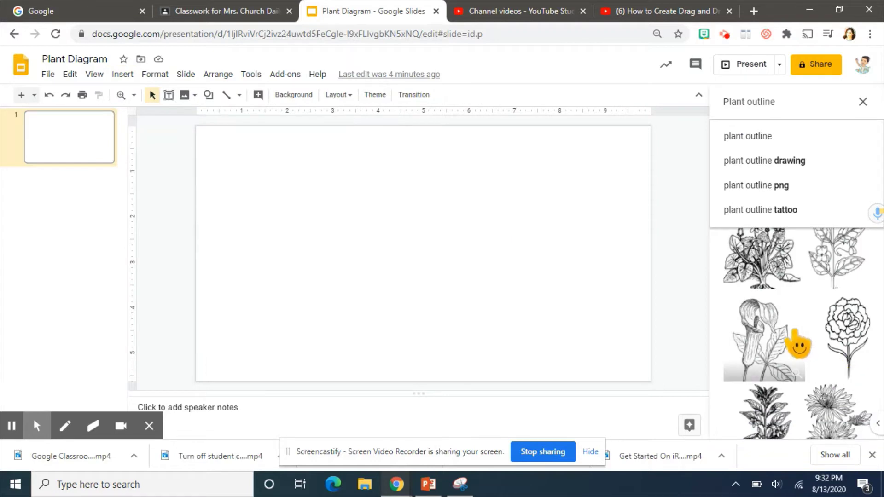
pyautogui.scroll(-1, 805, 341)
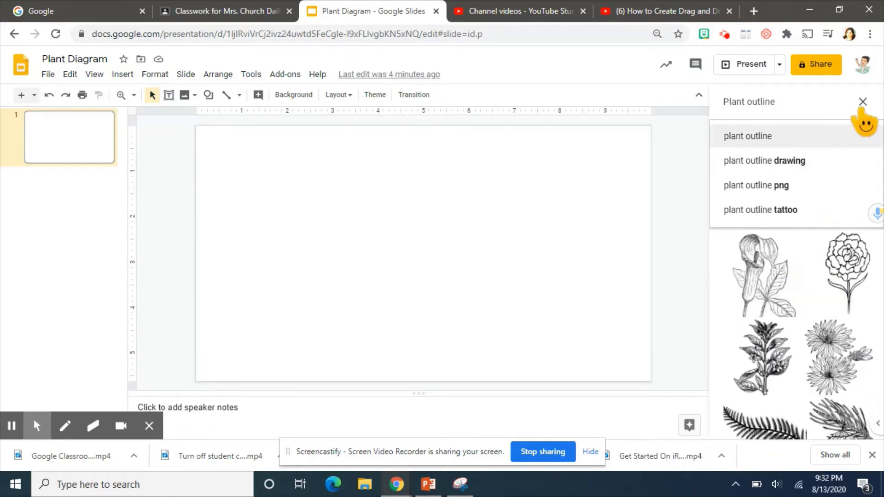
pyautogui.tripleClick(774, 102)
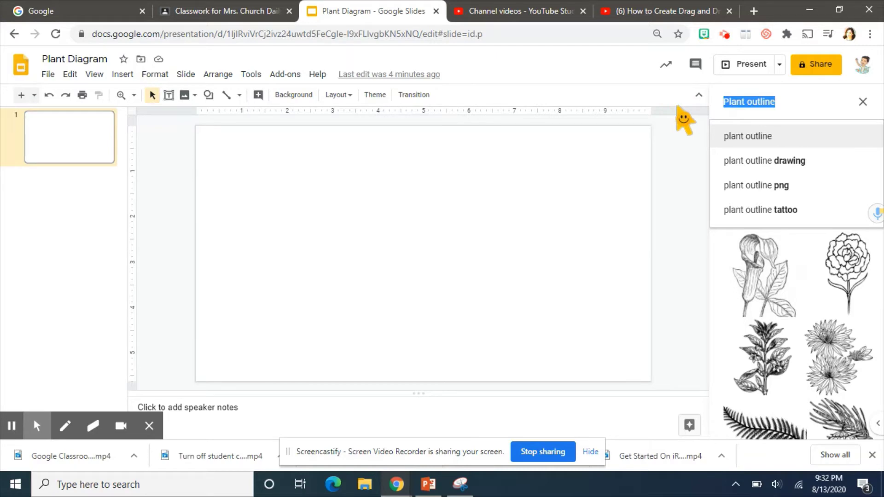
pyautogui.click(802, 98)
pyautogui.press('Return')
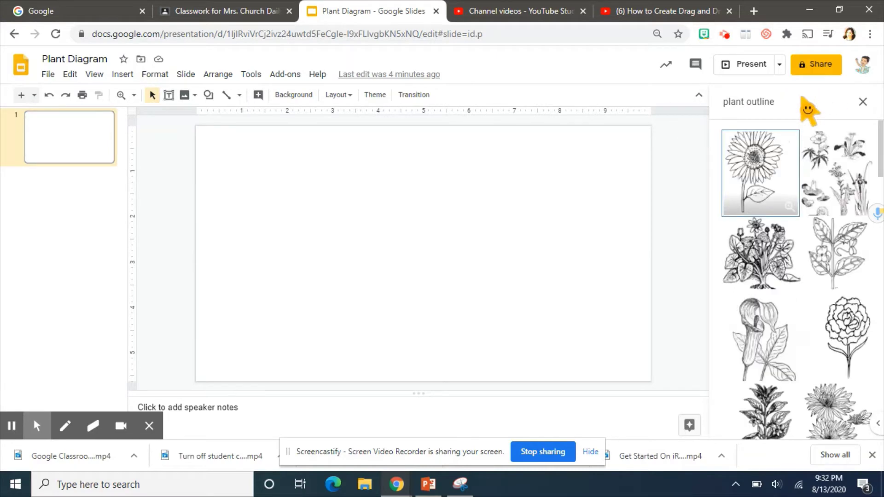
pyautogui.scroll(-15, 828, 336)
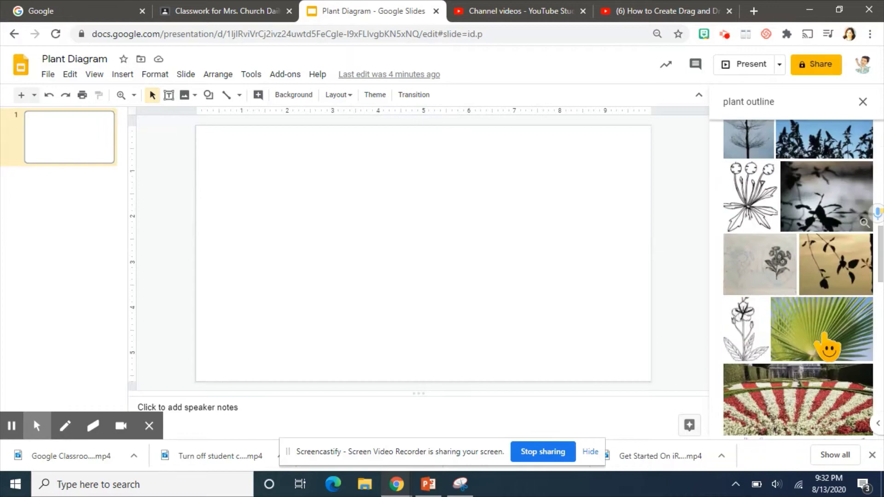
pyautogui.scroll(5, 827, 350)
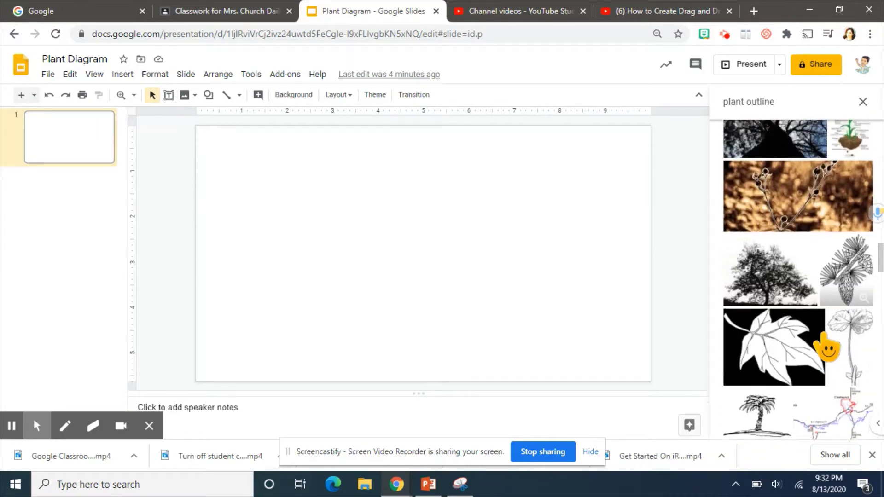
pyautogui.scroll(10, 824, 354)
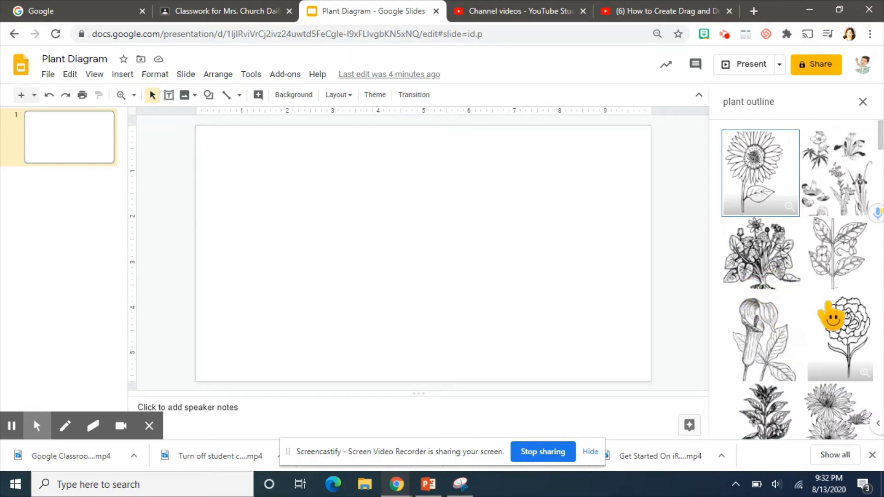
pyautogui.doubleClick(753, 165)
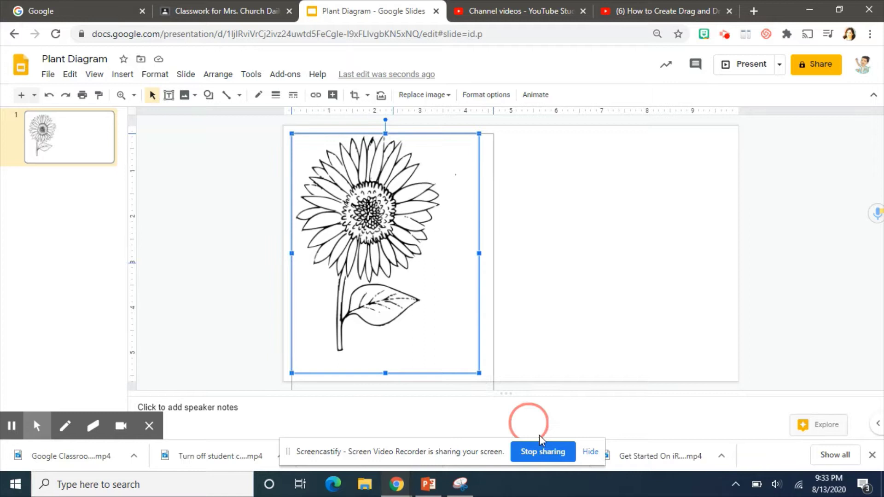
# - Enlarge the sunflower drawing to full slide height and move it to the right side
pyautogui.moveTo(457, 191); pyautogui.dragTo(569, 198)
pyautogui.moveTo(402, 140); pyautogui.dragTo(377, 111)
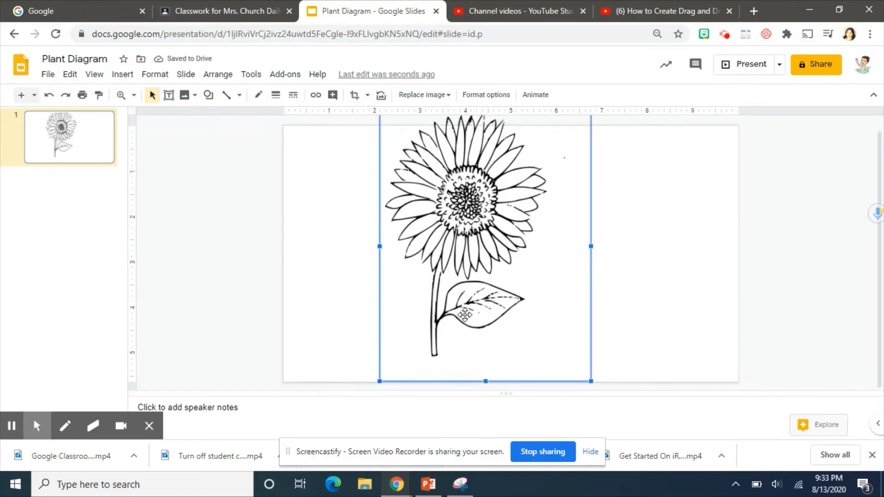
pyautogui.moveTo(465, 315); pyautogui.dragTo(610, 334)
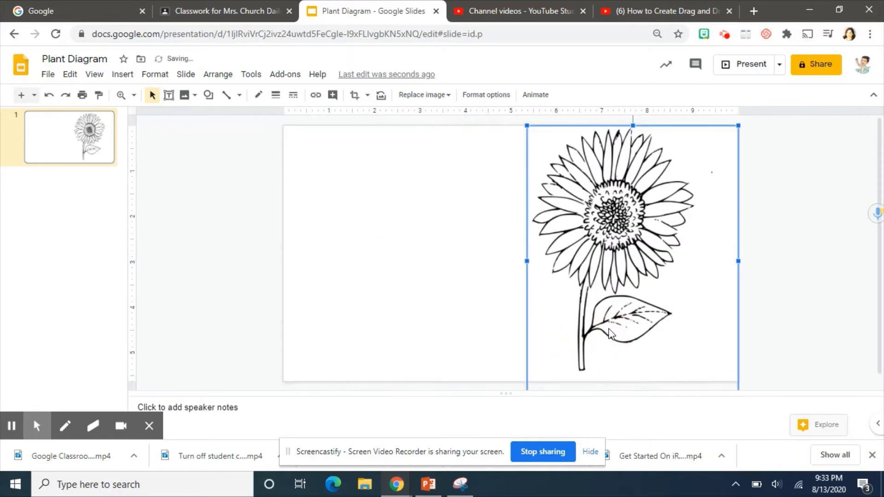
# - Add a narrowed top-left text box reading 'Instructions: dsfnjsdfnhkjsdfjkdsf'
pyautogui.click(438, 219)
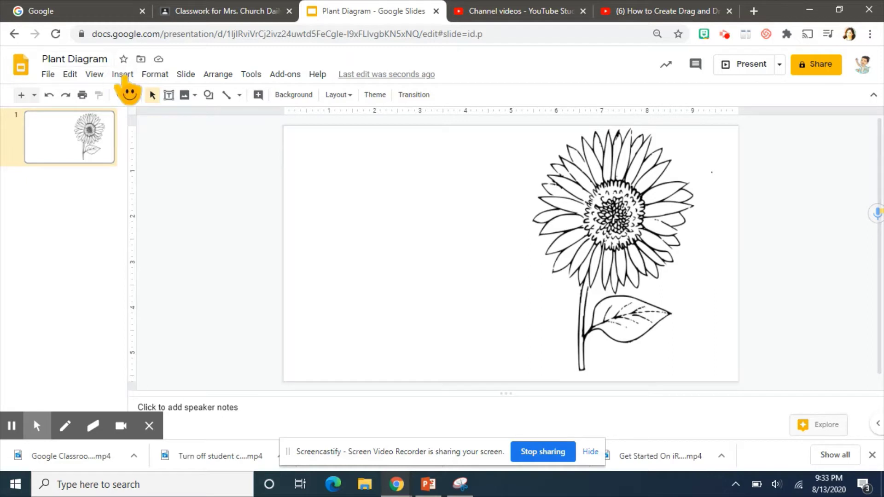
pyautogui.click(122, 75)
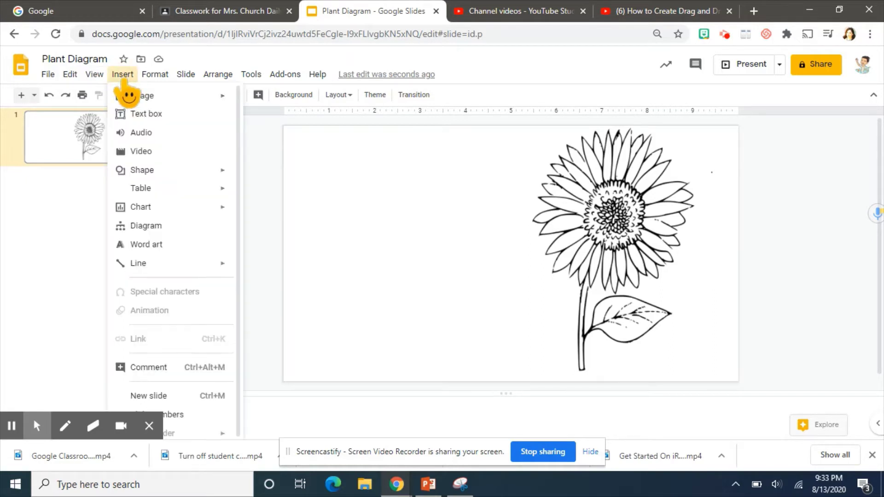
pyautogui.click(164, 115)
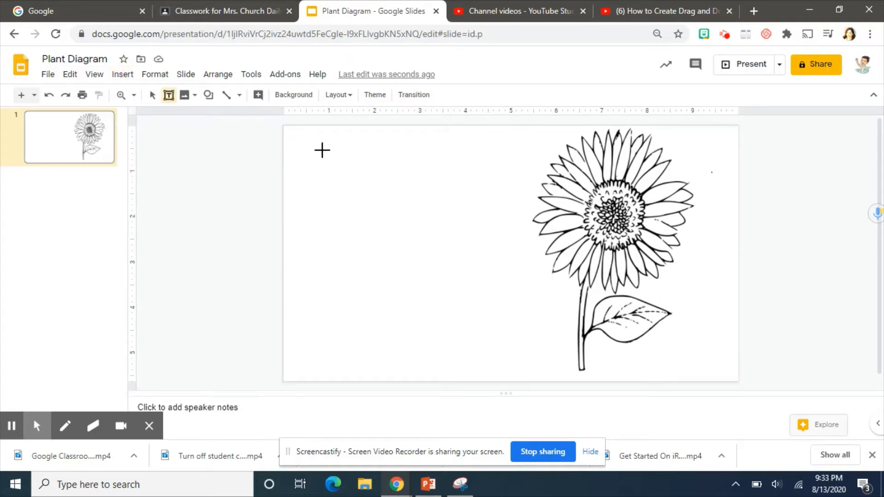
pyautogui.click(302, 141)
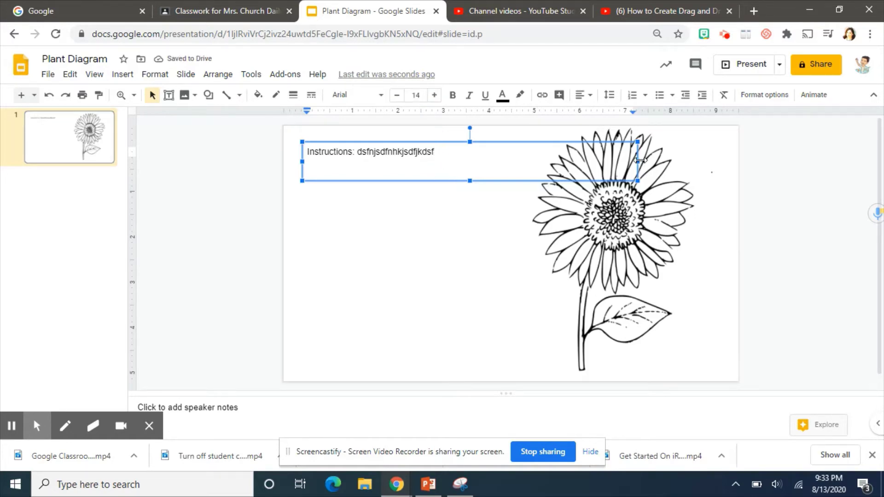
pyautogui.moveTo(639, 162); pyautogui.dragTo(410, 164)
# - Nudge the sunflower left, then settle it back against the slide's right edge
pyautogui.click(445, 231)
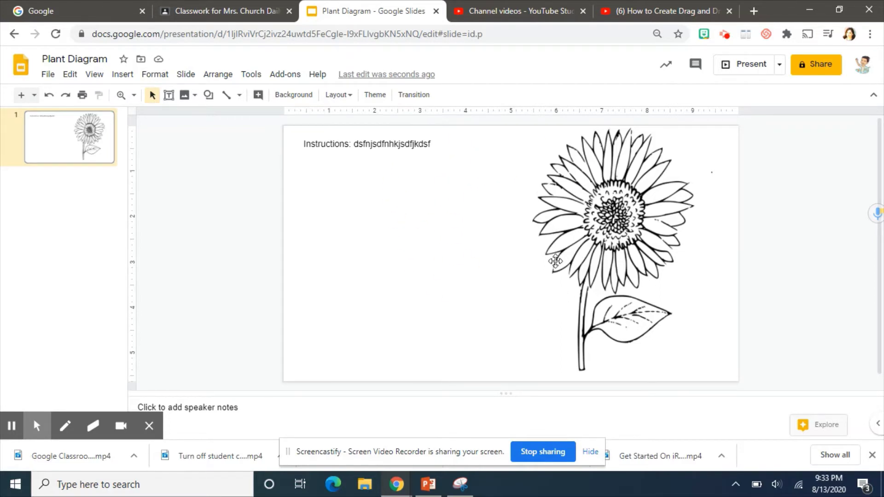
pyautogui.moveTo(561, 256); pyautogui.dragTo(443, 255)
pyautogui.moveTo(557, 248); pyautogui.dragTo(598, 247)
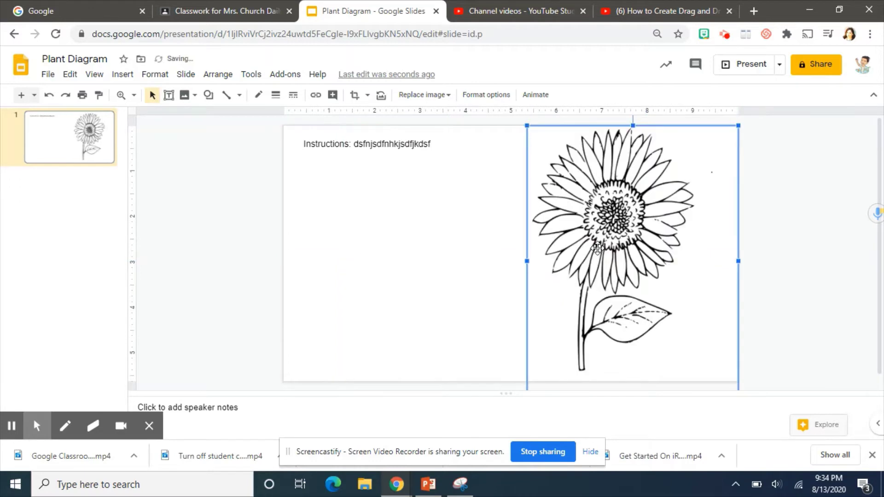
# - Download the current slide as the PNG image Plant Diagram.png
pyautogui.click(480, 264)
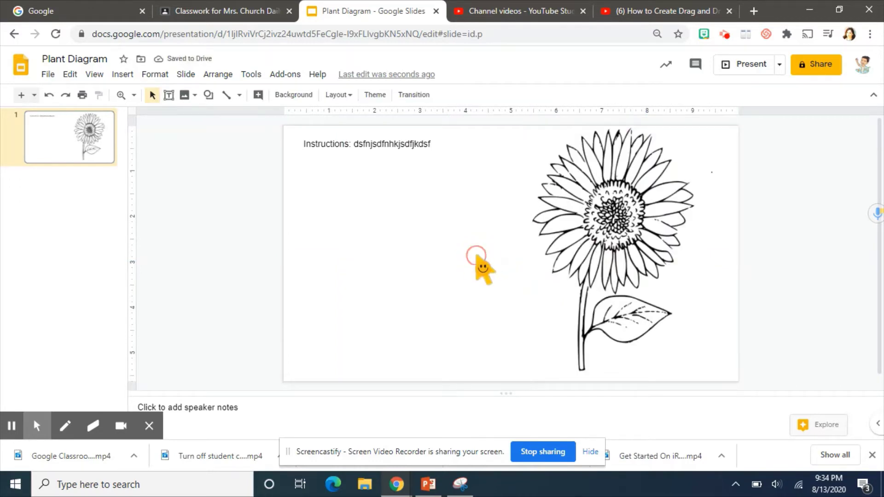
pyautogui.click(54, 77)
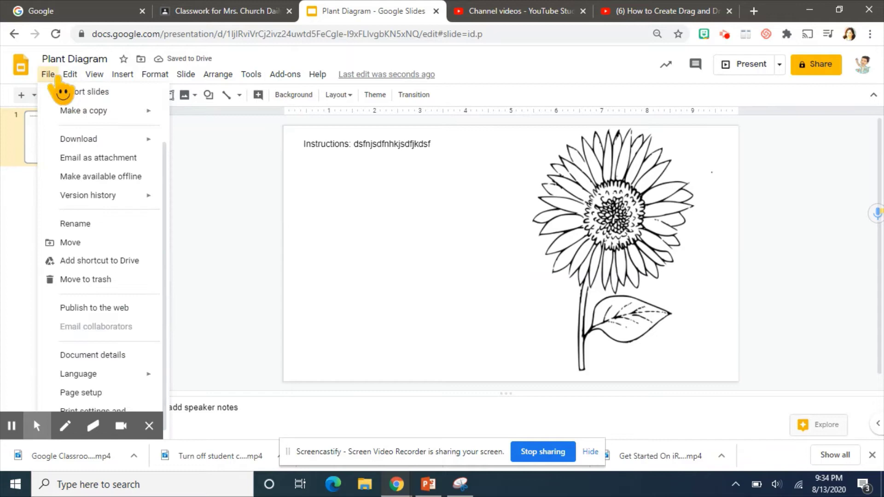
pyautogui.moveTo(134, 138)
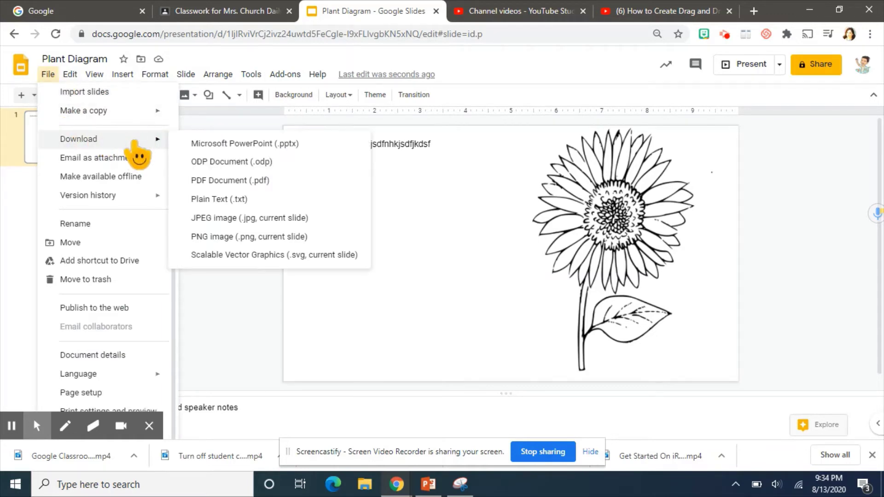
pyautogui.click(228, 239)
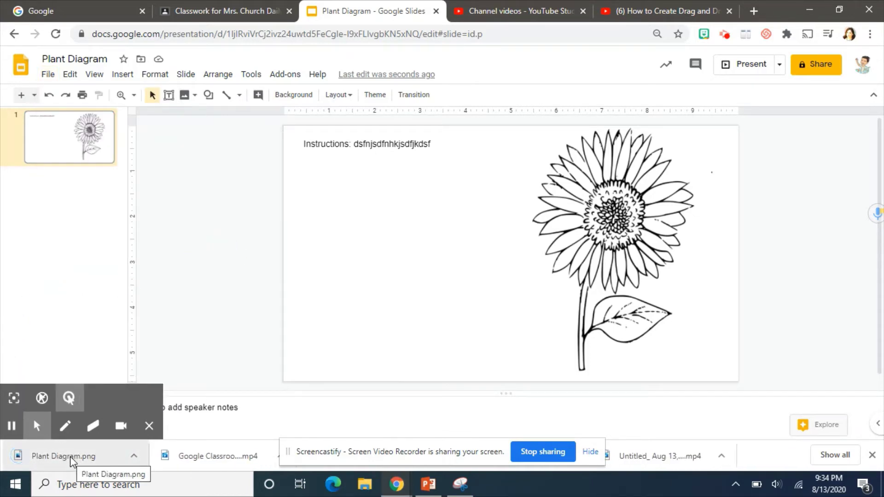
pyautogui.moveTo(70, 457); pyautogui.dragTo(57, 194)
# - Add a new slide after the first and delete its title and body placeholders
pyautogui.rightClick(58, 195)
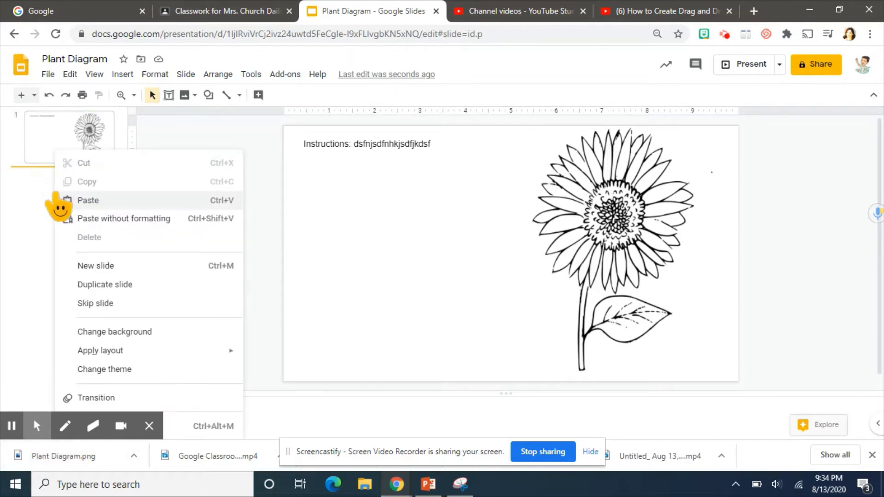
pyautogui.click(97, 266)
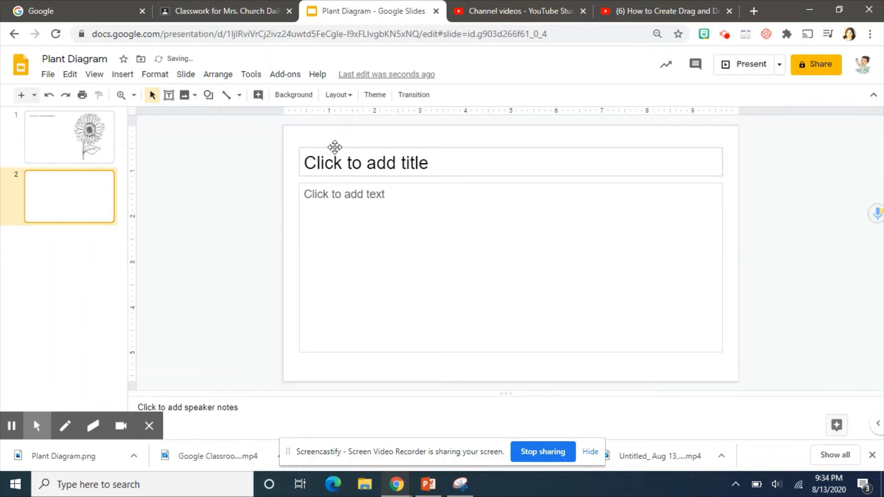
pyautogui.click(335, 147)
pyautogui.press('Delete')
pyautogui.click(333, 184)
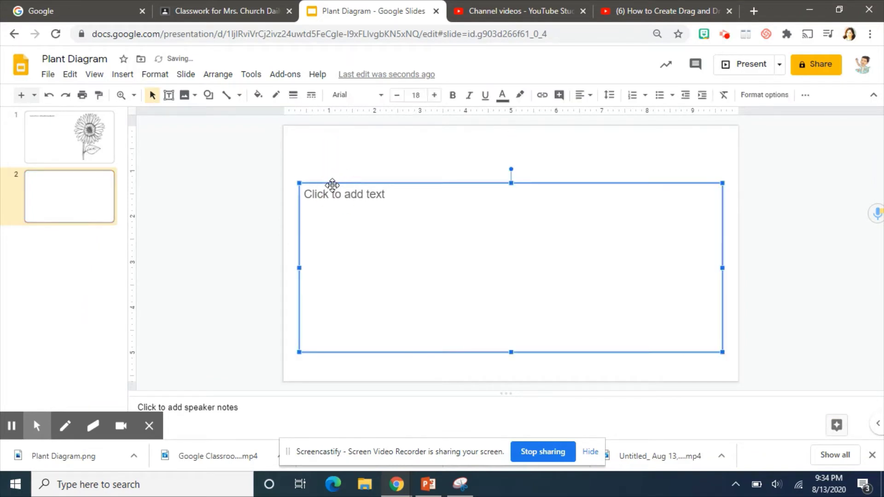
pyautogui.press('Delete')
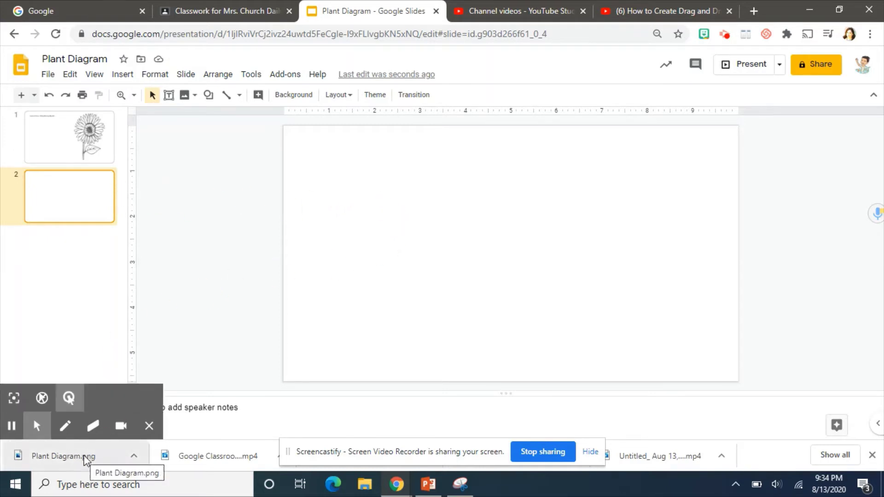
# - Set the new slide's background image to the uploaded Plant Diagram.png
pyautogui.click(302, 96)
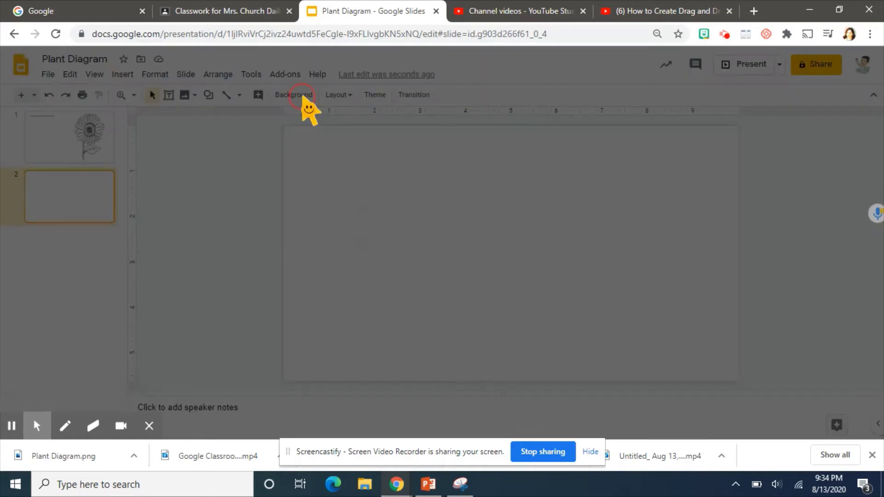
pyautogui.click(495, 241)
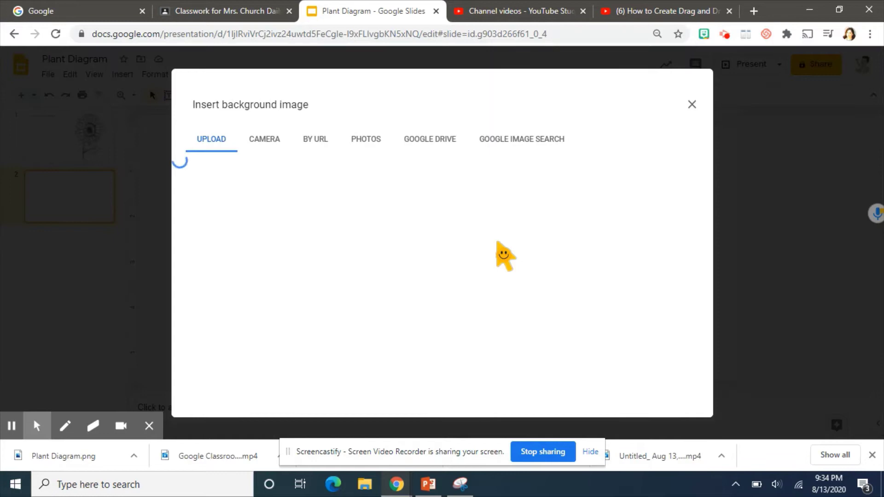
pyautogui.moveTo(62, 458); pyautogui.dragTo(441, 257)
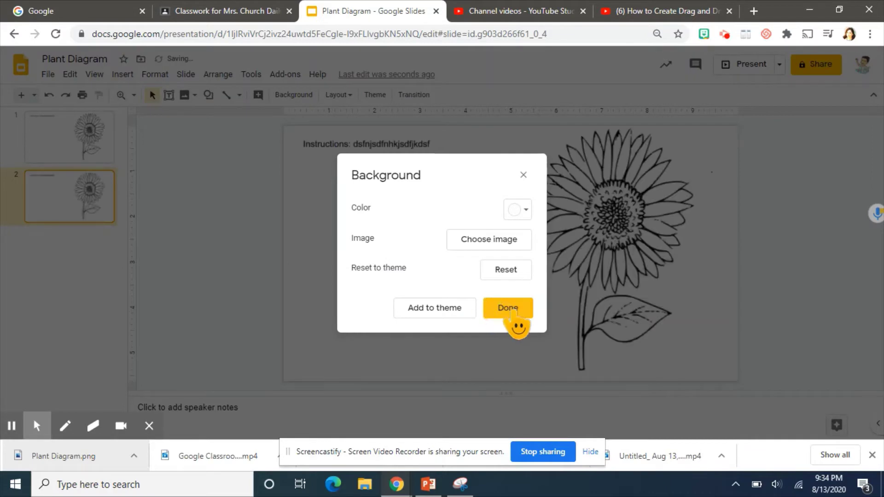
pyautogui.click(508, 308)
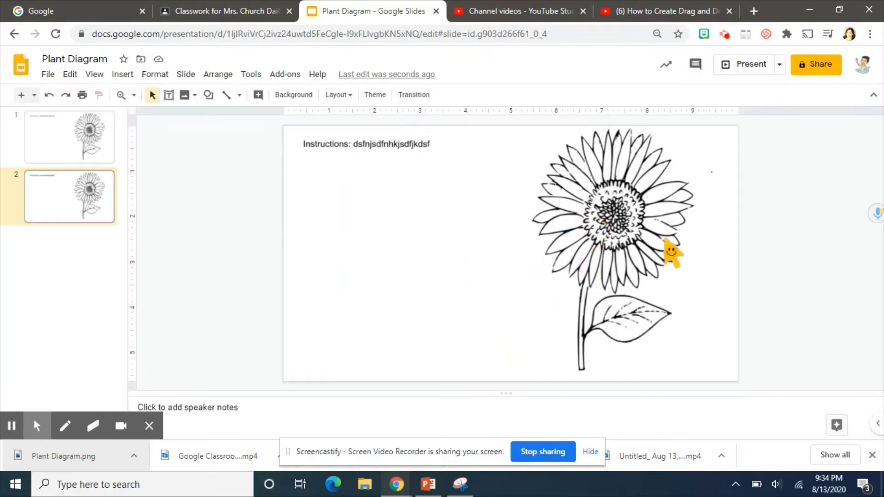
pyautogui.moveTo(396, 142); pyautogui.dragTo(481, 265)
# - Cut the original first slide from the presentation
pyautogui.rightClick(49, 140)
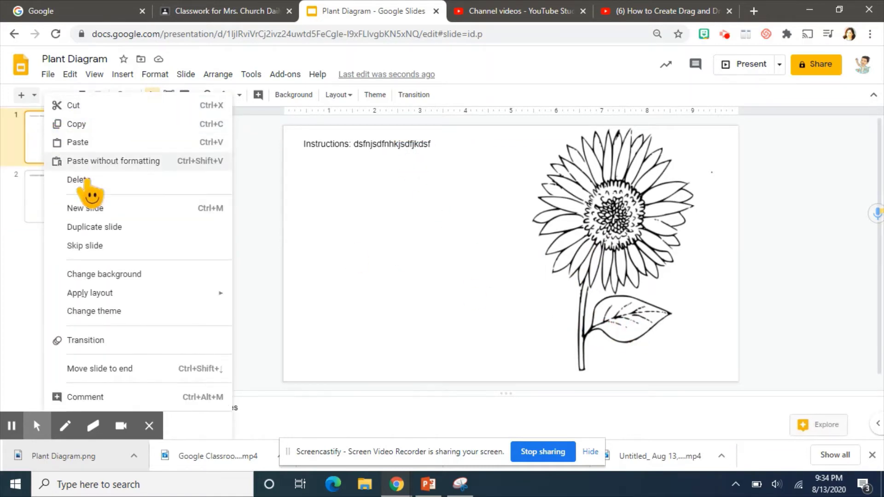
pyautogui.click(74, 105)
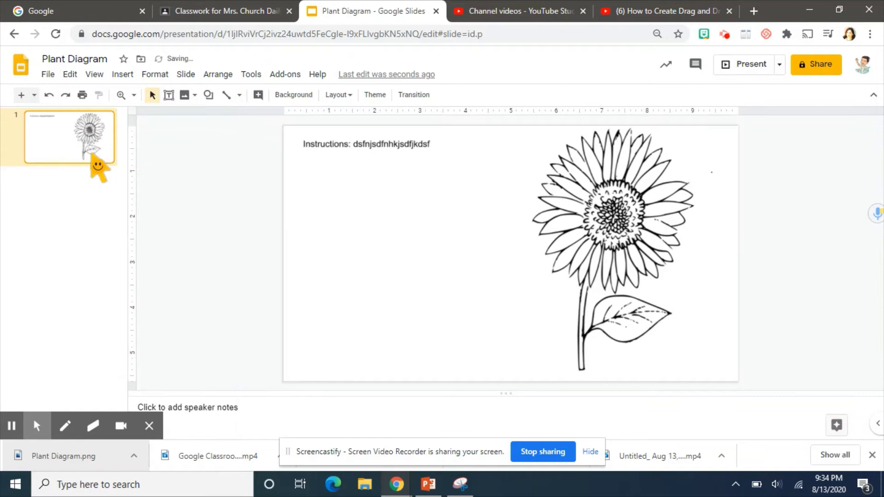
pyautogui.moveTo(342, 140); pyautogui.dragTo(513, 201)
# - Draw a rectangle below the instructions text and fill it magenta
pyautogui.click(121, 76)
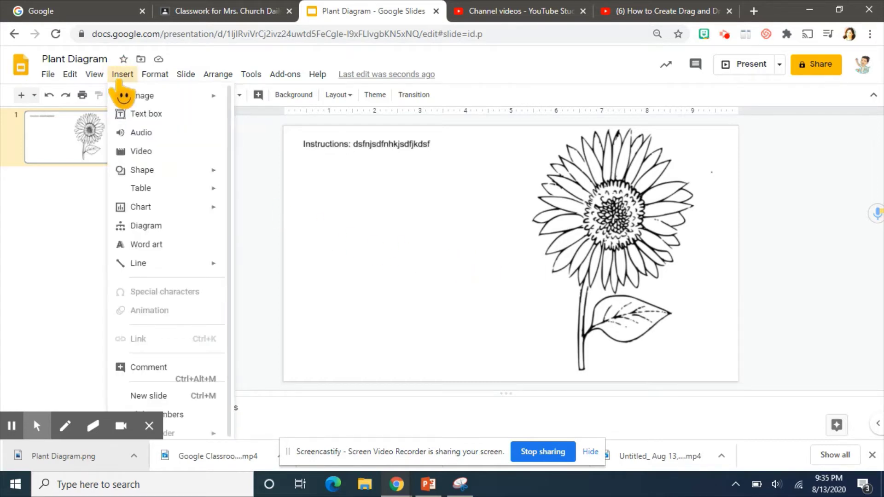
pyautogui.moveTo(181, 96)
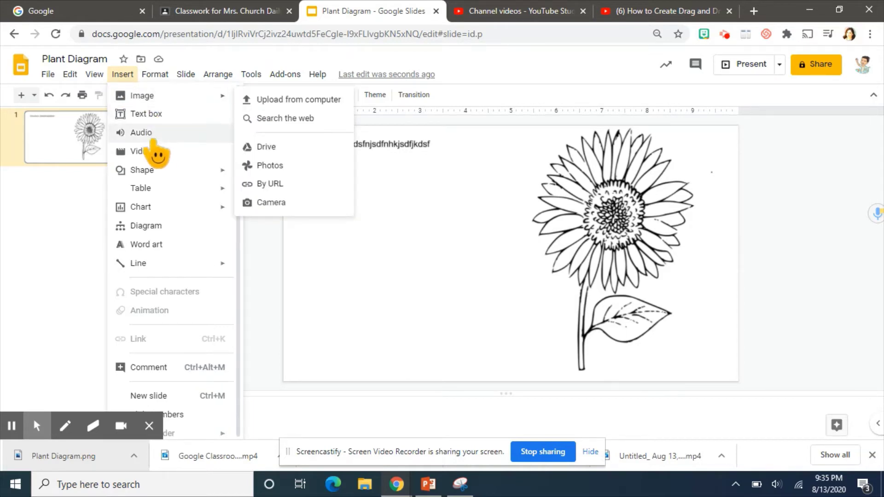
pyautogui.moveTo(184, 171)
pyautogui.moveTo(242, 176)
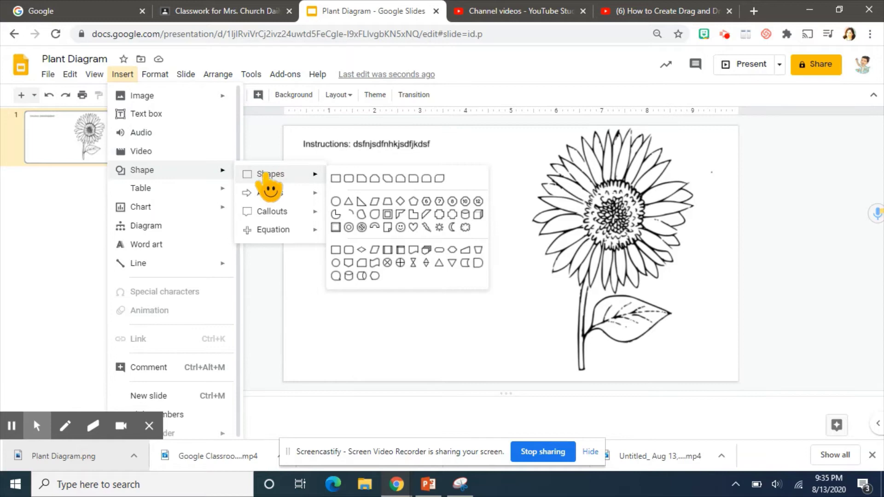
pyautogui.click(334, 179)
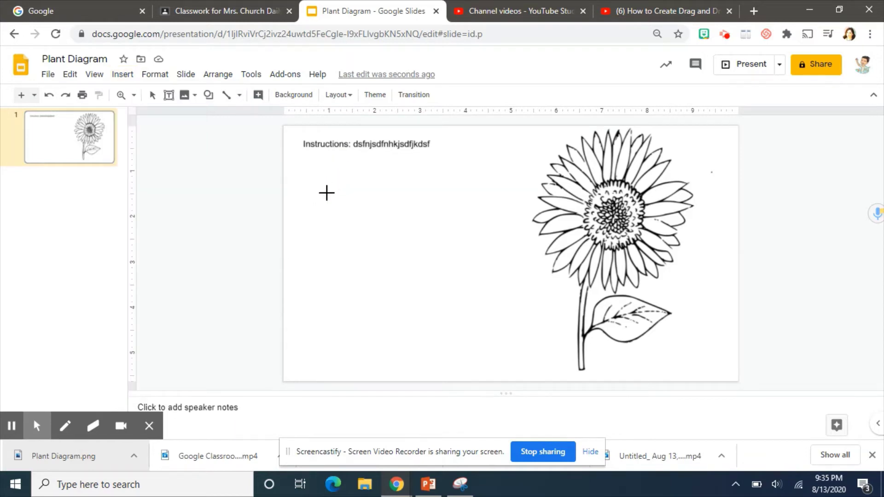
pyautogui.moveTo(323, 197); pyautogui.dragTo(404, 217)
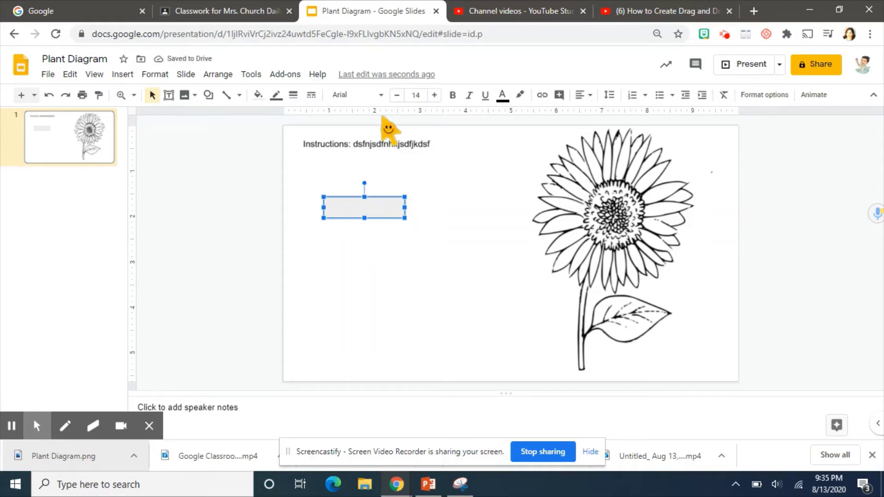
pyautogui.click(258, 95)
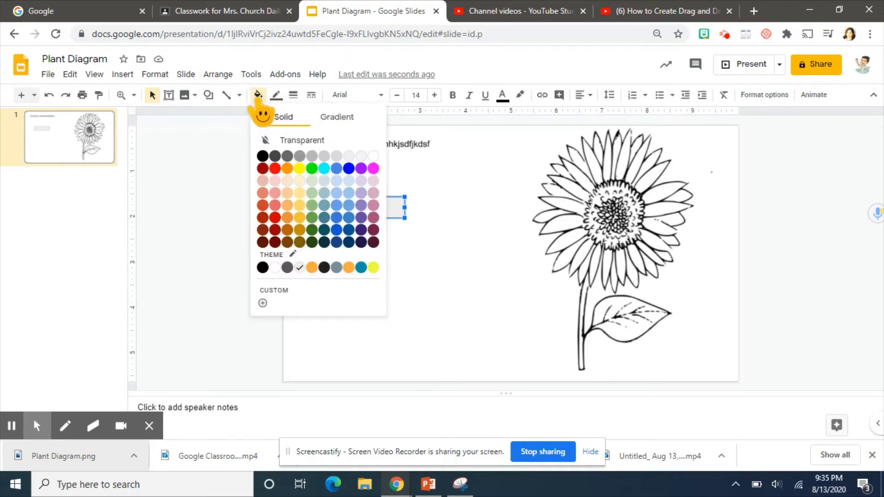
pyautogui.click(374, 168)
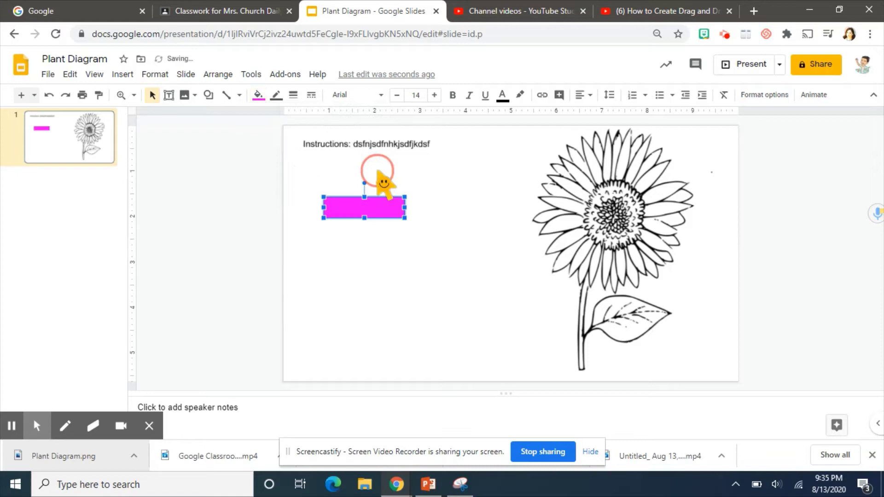
# - Type 'stem' in the rectangle, styled Schoolbell size 26 and centre-aligned
pyautogui.doubleClick(339, 207)
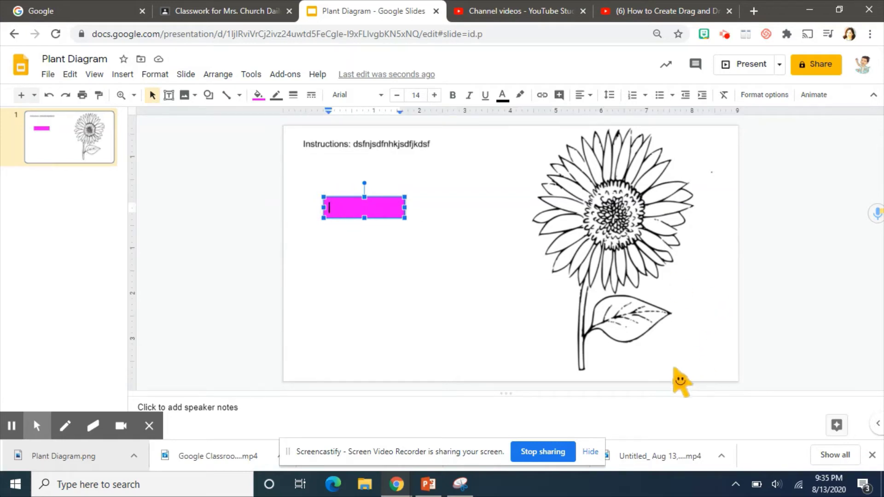
pyautogui.write('stem')
pyautogui.doubleClick(337, 207)
pyautogui.click(380, 96)
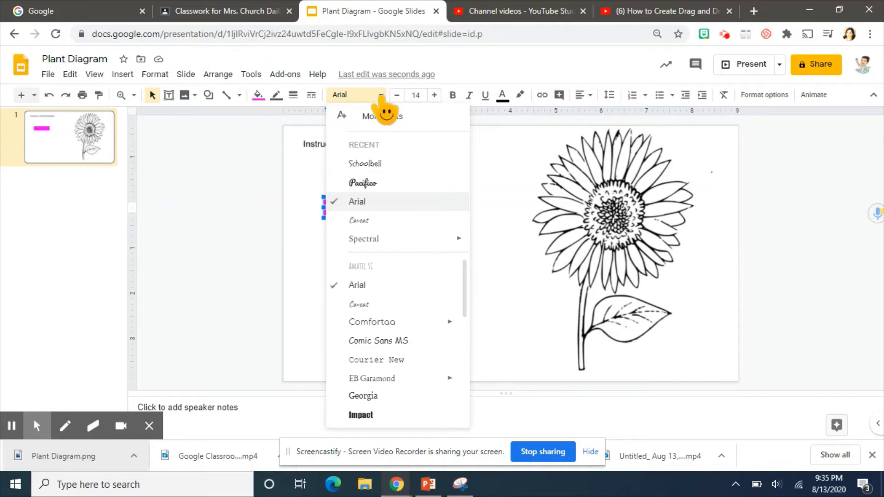
pyautogui.click(357, 162)
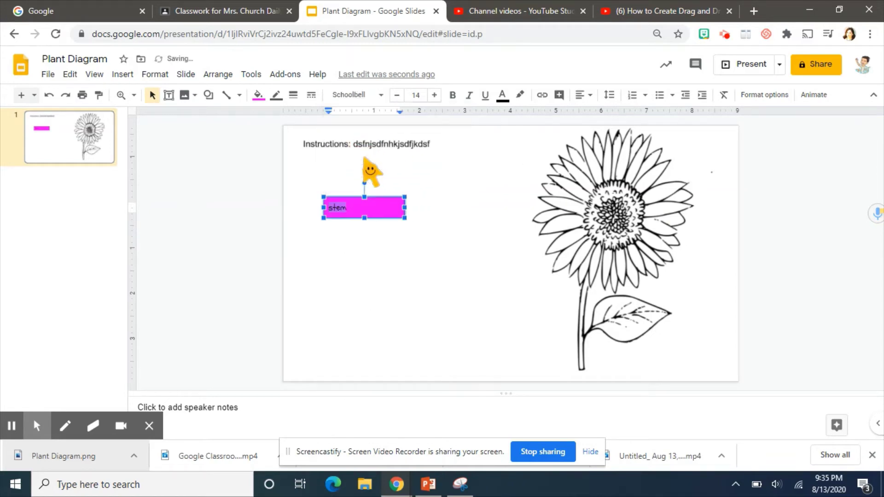
pyautogui.click(434, 95)
pyautogui.click(434, 95)
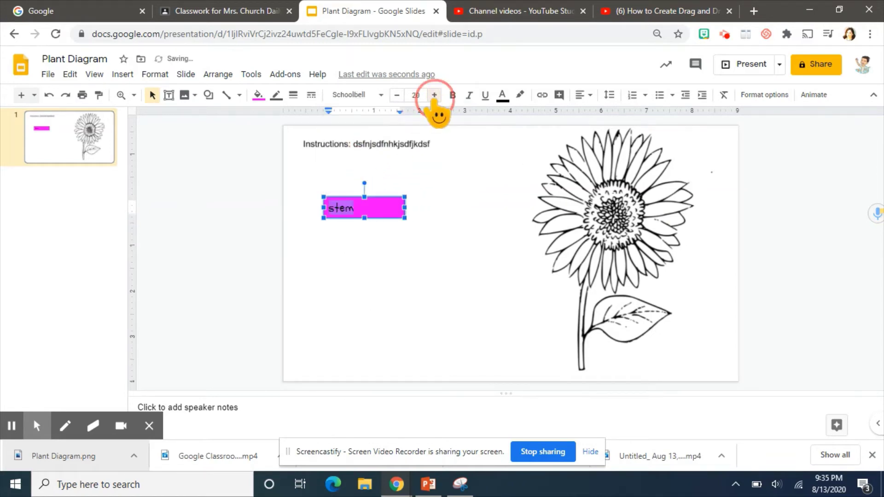
pyautogui.click(434, 94)
pyautogui.click(434, 94)
pyautogui.click(434, 94)
pyautogui.click(434, 95)
pyautogui.click(582, 95)
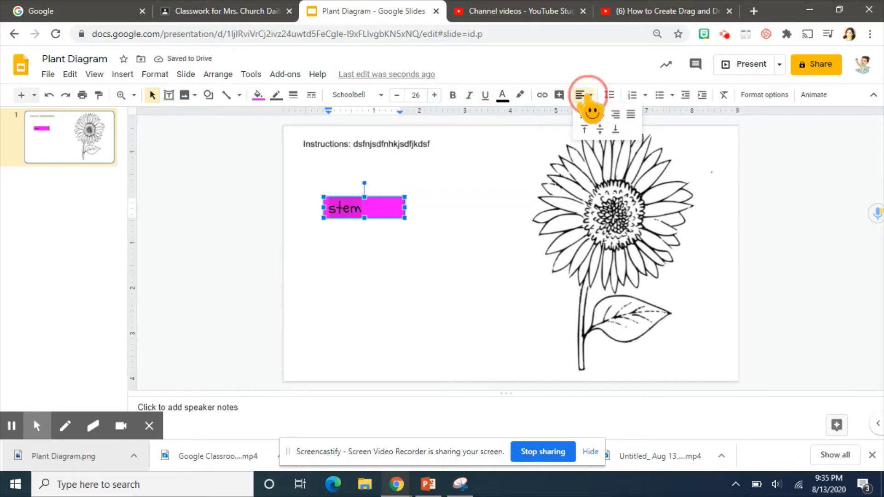
pyautogui.click(600, 114)
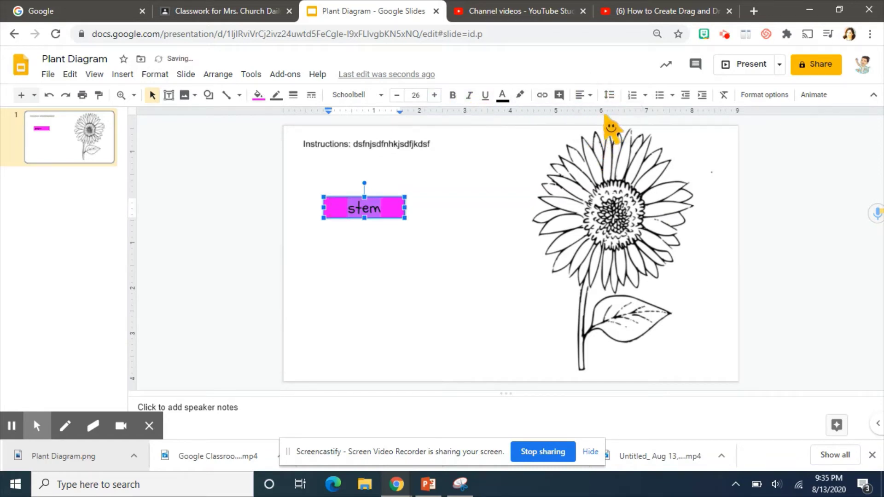
# - Move the stem label slightly up and right on the slide's left
pyautogui.click(412, 246)
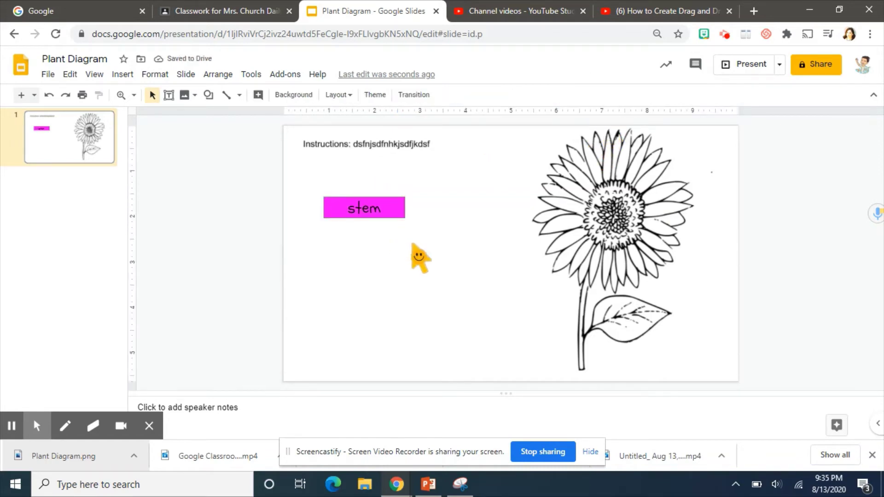
pyautogui.click(357, 201)
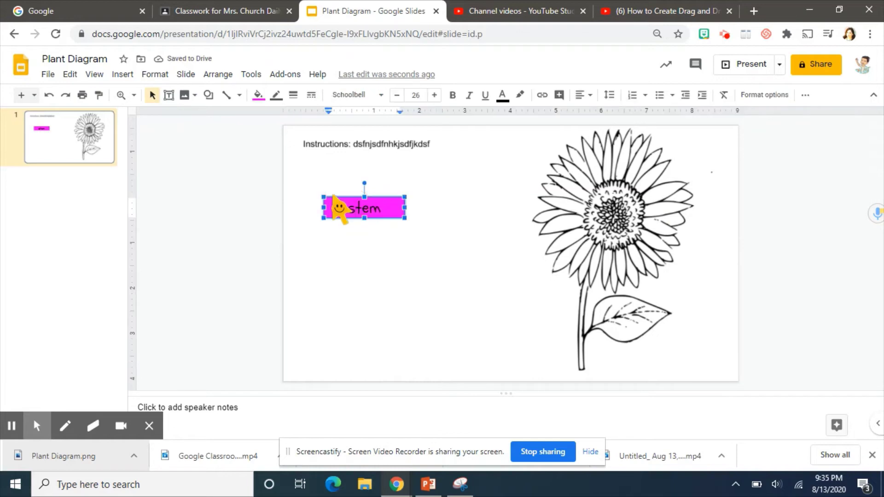
pyautogui.click(430, 202)
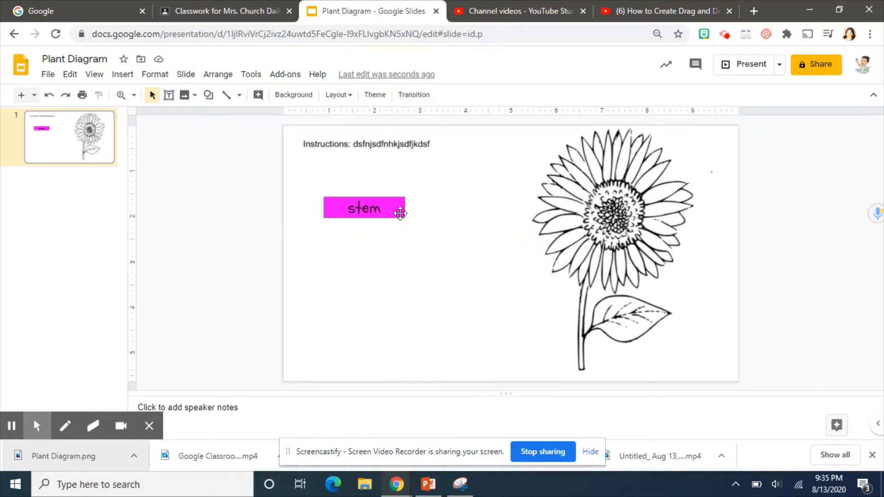
pyautogui.moveTo(399, 213); pyautogui.dragTo(370, 197)
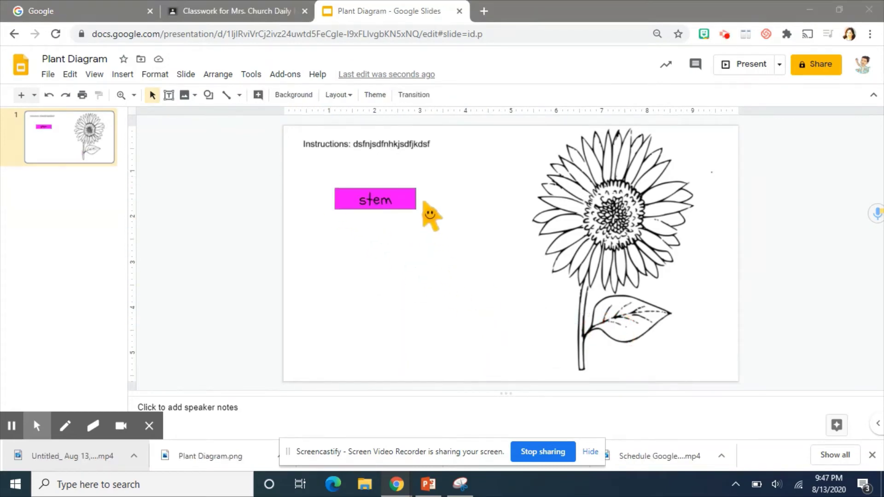
# - Copy the stem label box and paste the duplicate just below it
pyautogui.click(408, 198)
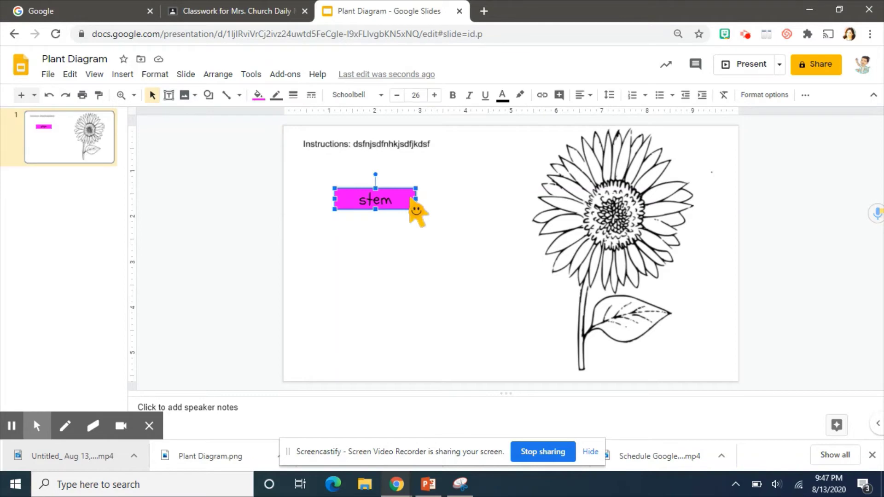
pyautogui.rightClick(411, 200)
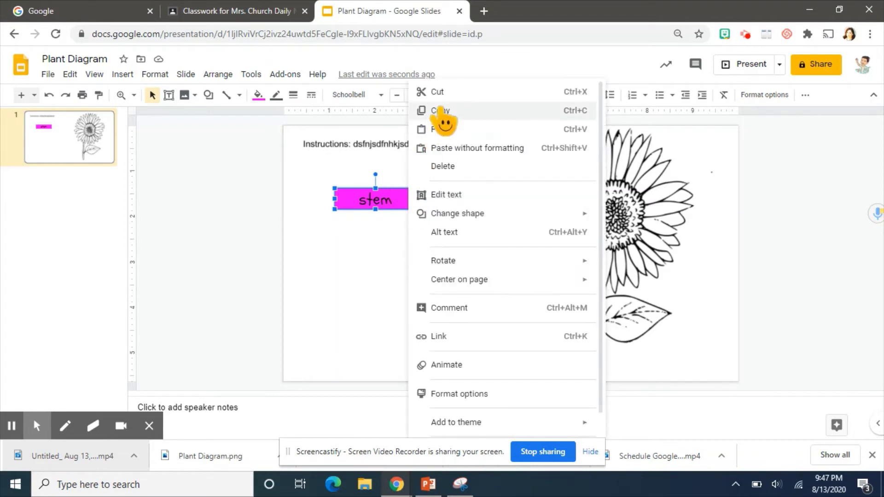
pyautogui.click(442, 112)
pyautogui.click(387, 243)
pyautogui.click(387, 243)
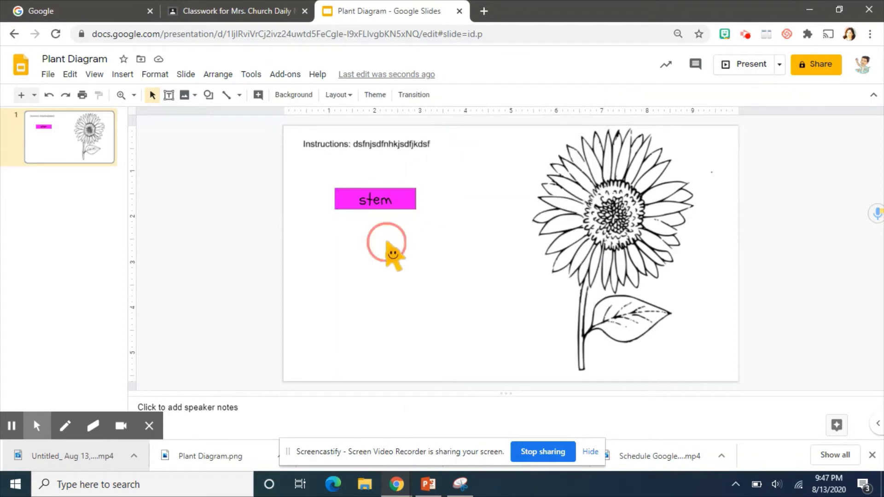
pyautogui.rightClick(387, 243)
pyautogui.click(397, 237)
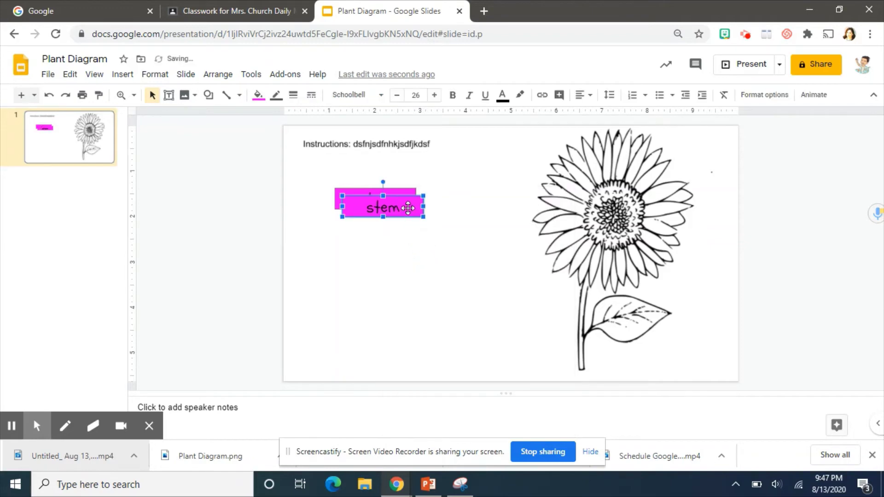
pyautogui.moveTo(408, 207); pyautogui.dragTo(399, 256)
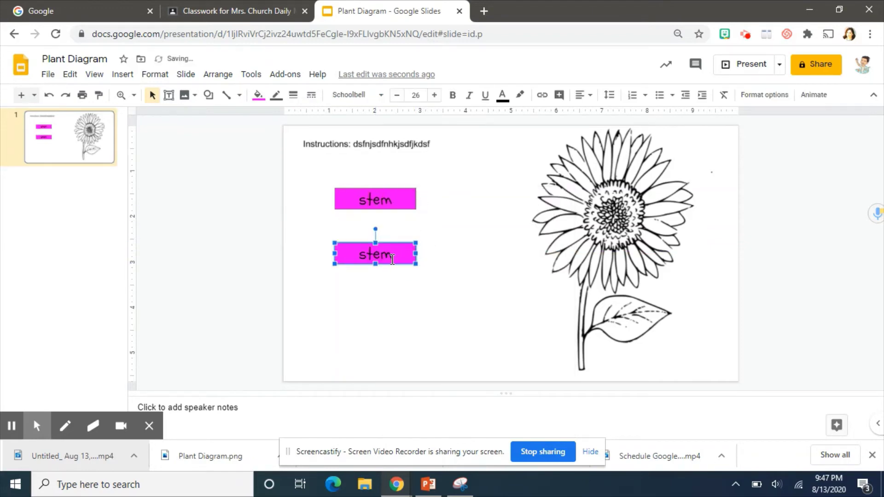
# - Replace the copied label's text with 'djdjdisjsdj'
pyautogui.click(390, 254)
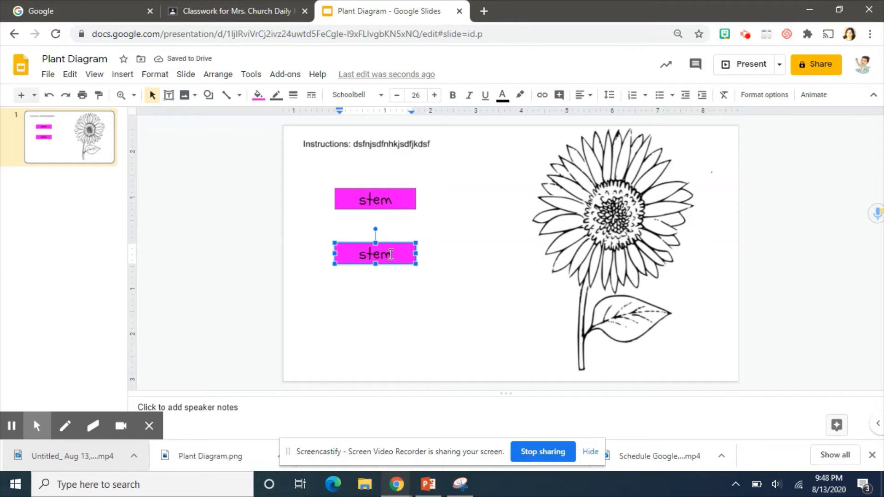
pyautogui.doubleClick(391, 254)
pyautogui.write('djdjdisjsdj')
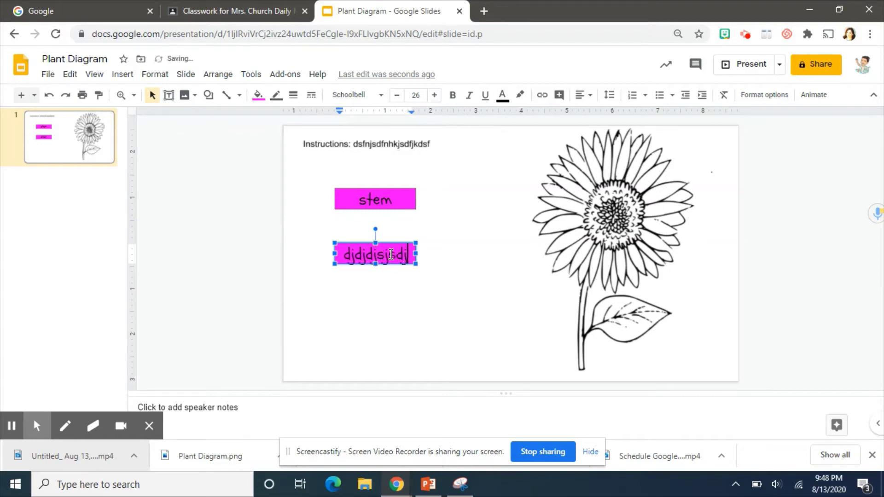
pyautogui.click(387, 308)
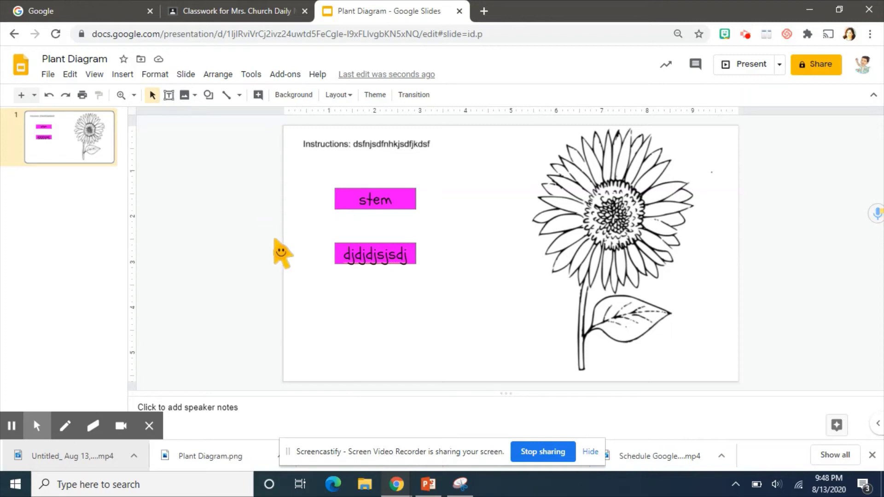
# - Duplicate the entire Plant Diagram presentation as 'Copy of Plant Diagram'
pyautogui.click(48, 75)
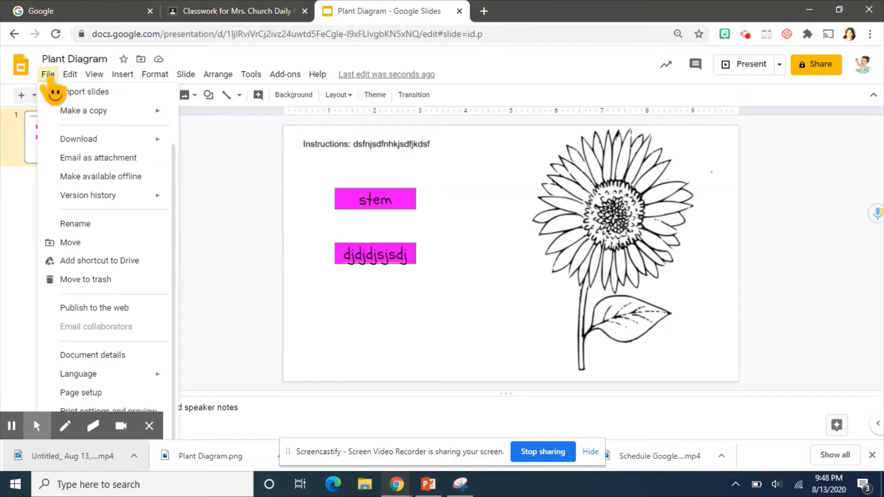
pyautogui.moveTo(69, 112)
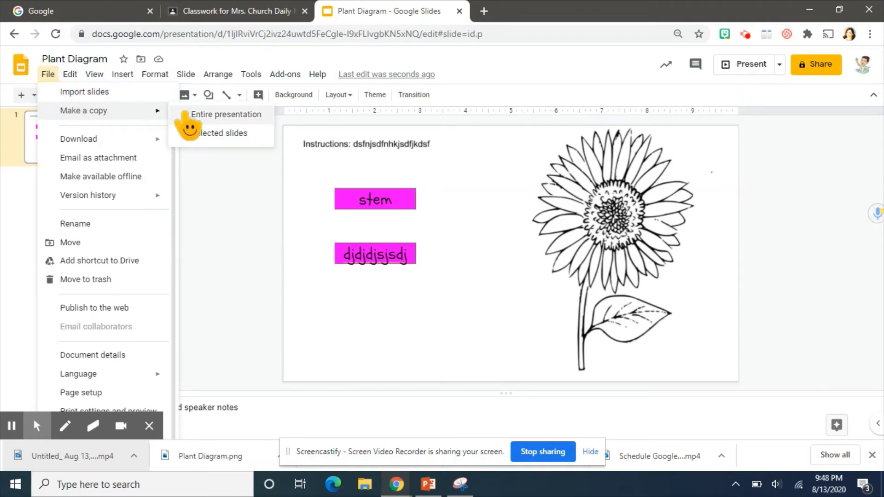
pyautogui.click(241, 116)
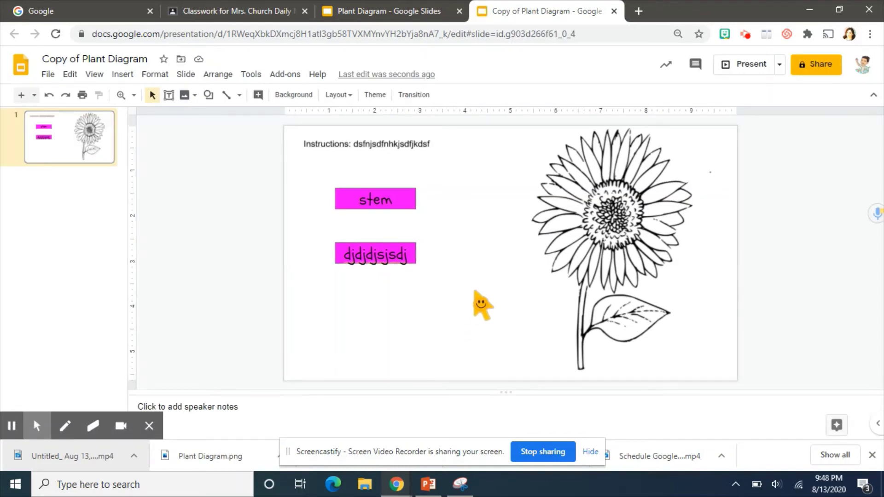
# - Change link access from Restricted to Anyone with the link with the Editor role
pyautogui.click(821, 64)
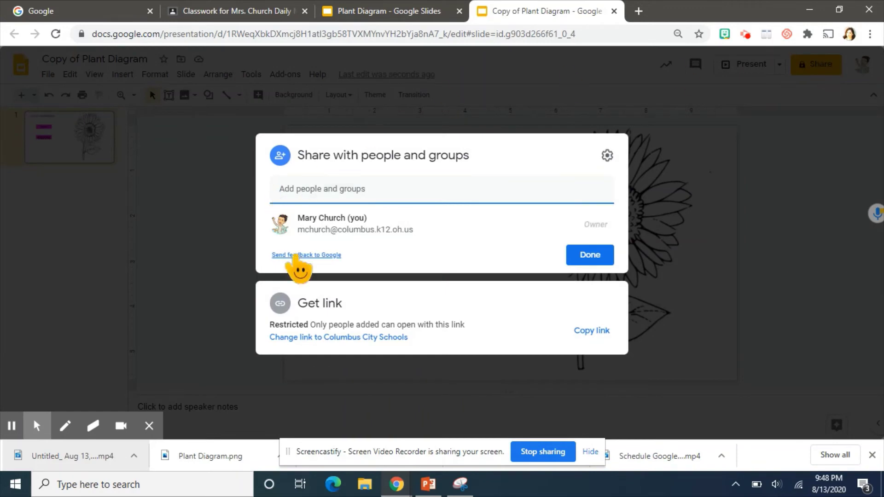
pyautogui.click(319, 305)
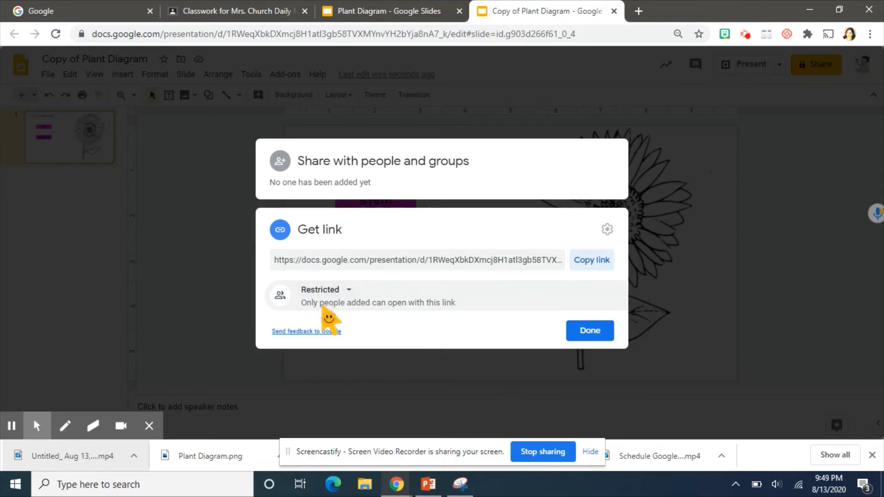
pyautogui.click(348, 291)
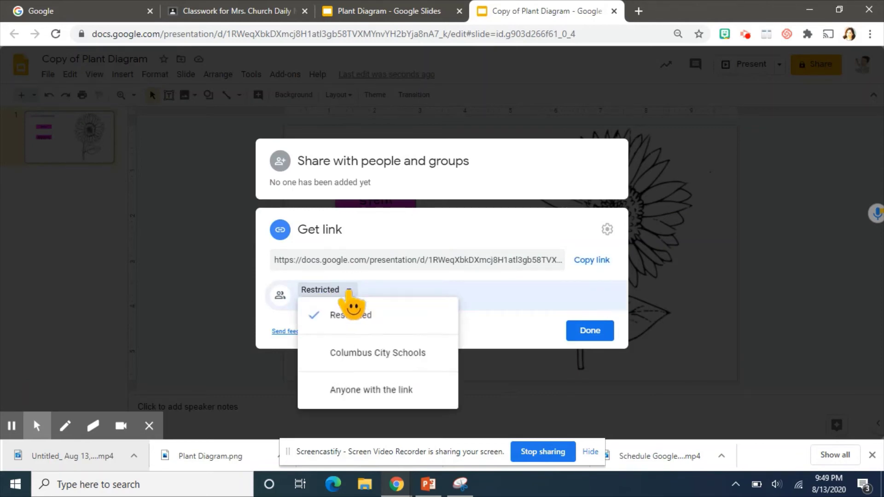
pyautogui.click(374, 390)
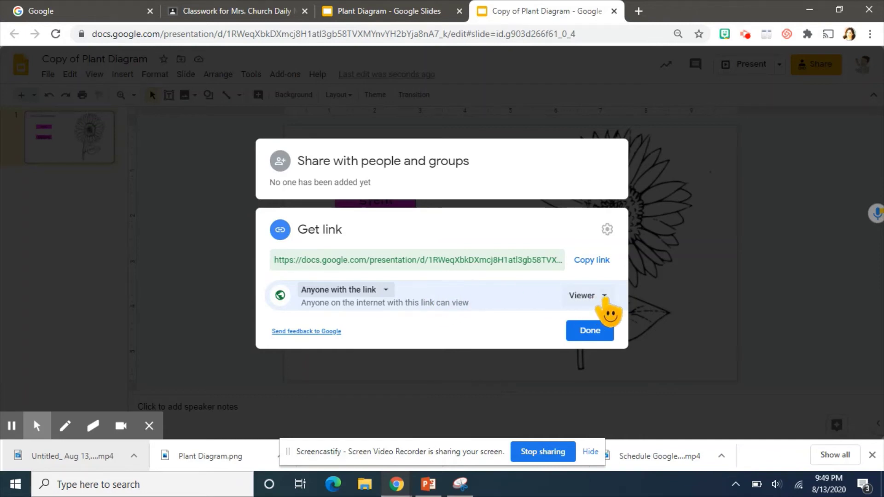
pyautogui.click(604, 297)
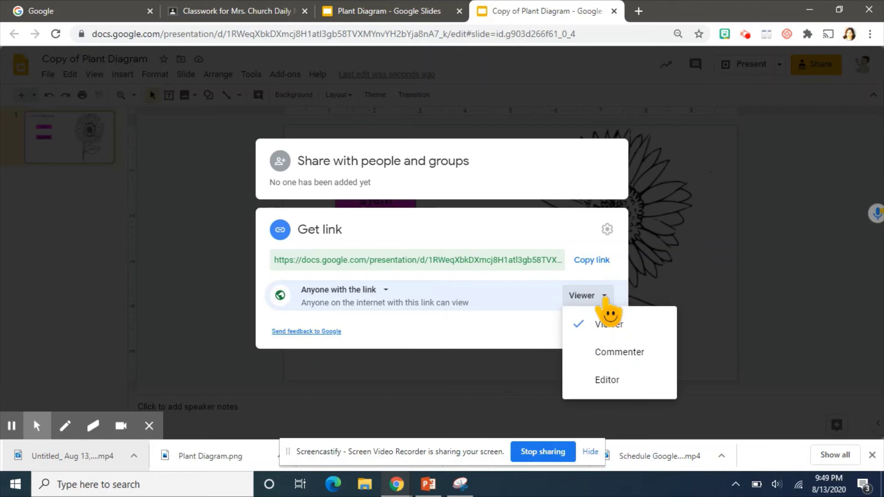
pyautogui.click(608, 380)
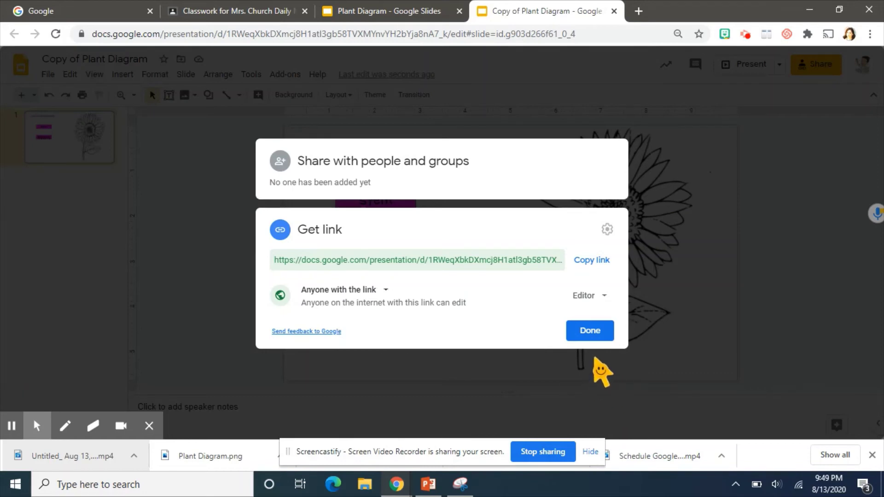
pyautogui.click(589, 330)
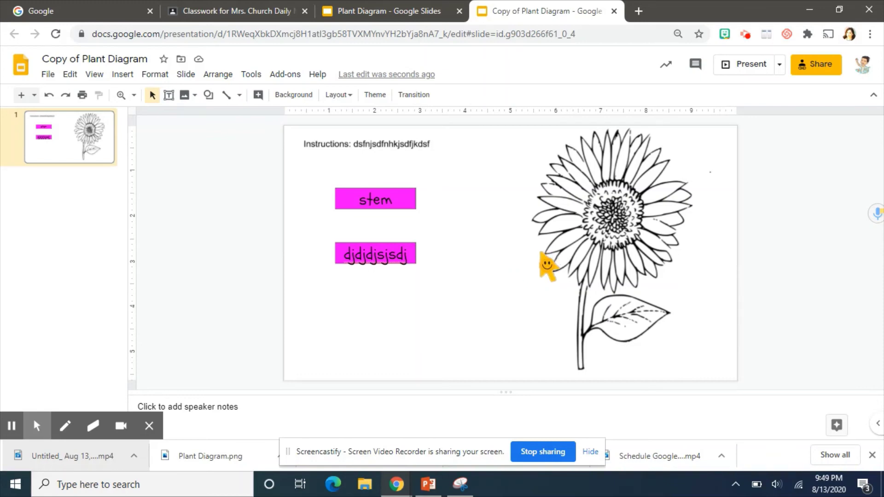
# - Create a Classwork assignment titled 'Plant Diagram' with instructions, attaching from Google Drive
pyautogui.click(264, 12)
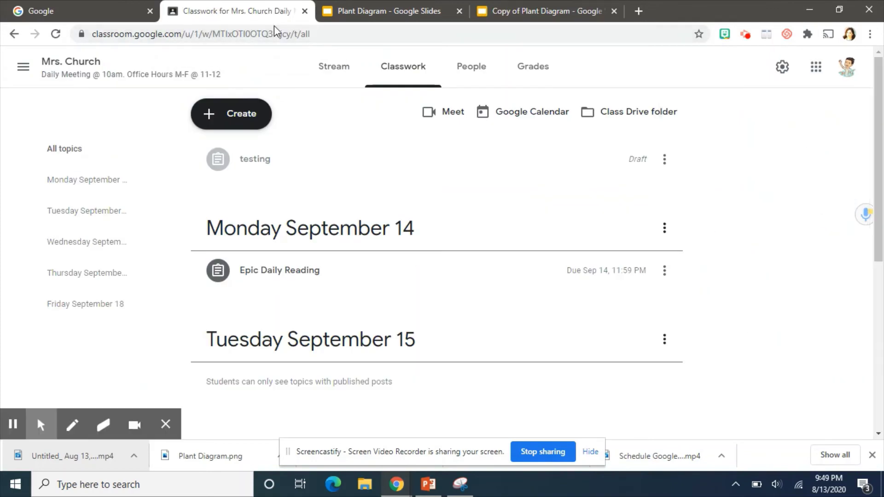
pyautogui.click(213, 116)
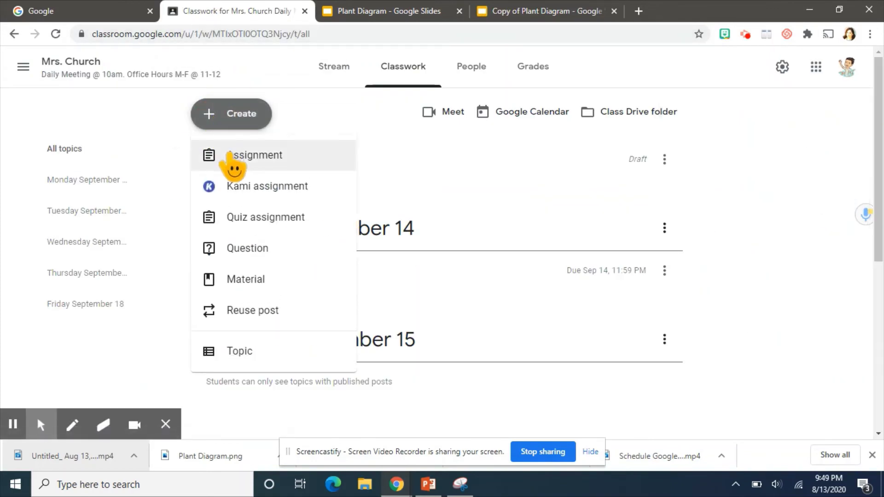
pyautogui.click(226, 159)
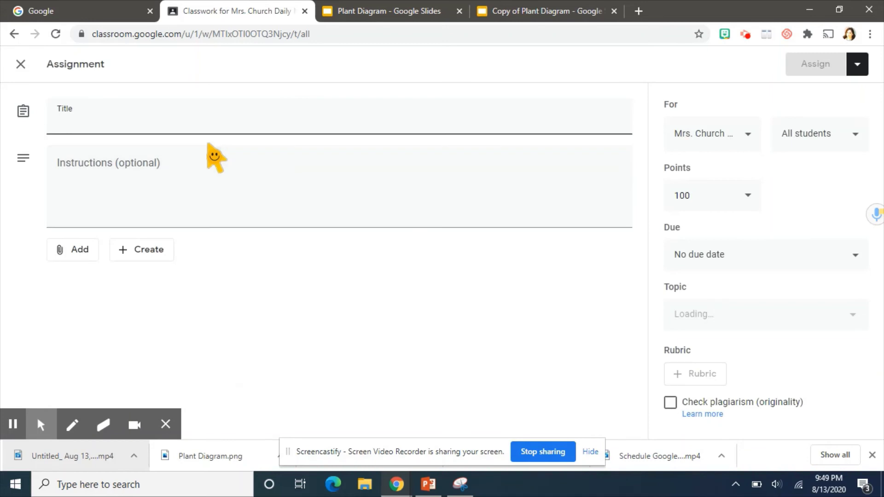
pyautogui.write('Plant')
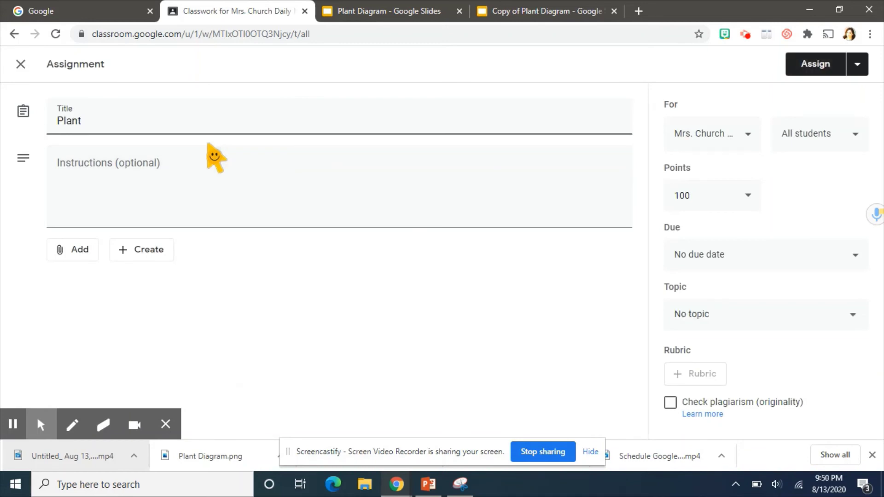
pyautogui.write(' Diagram')
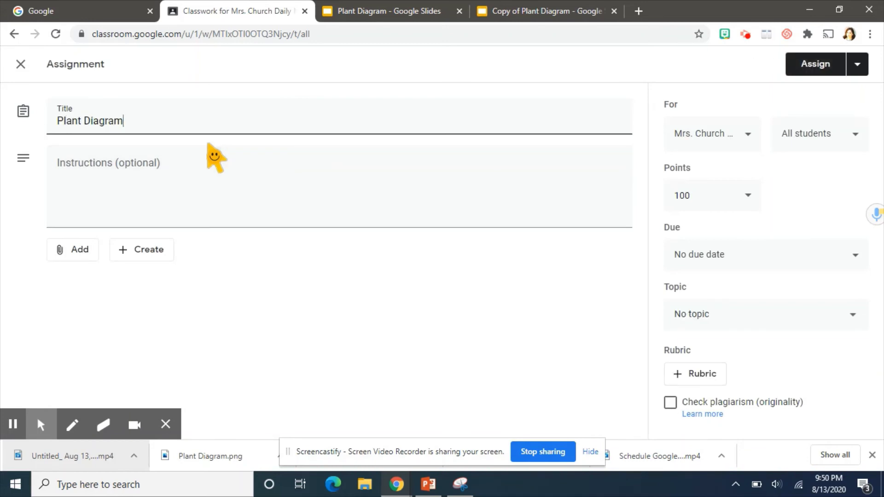
pyautogui.click(153, 202)
pyautogui.write('sgfdfgfddgfd')
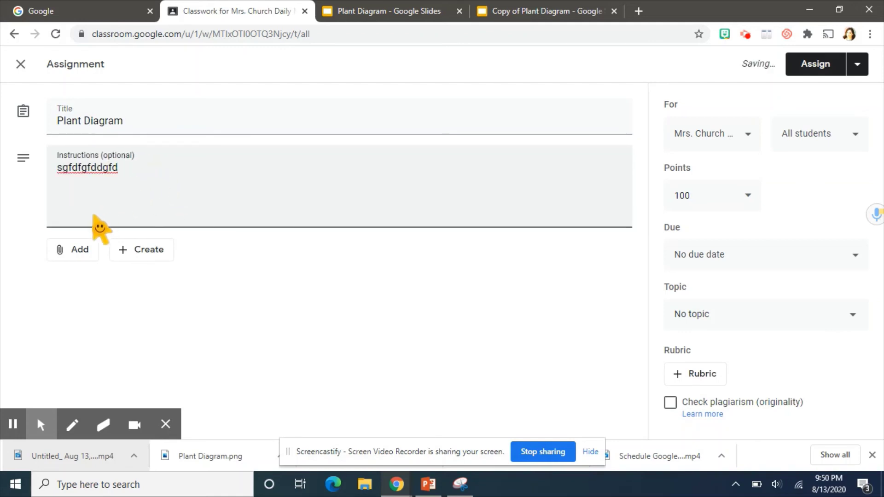
pyautogui.click(79, 256)
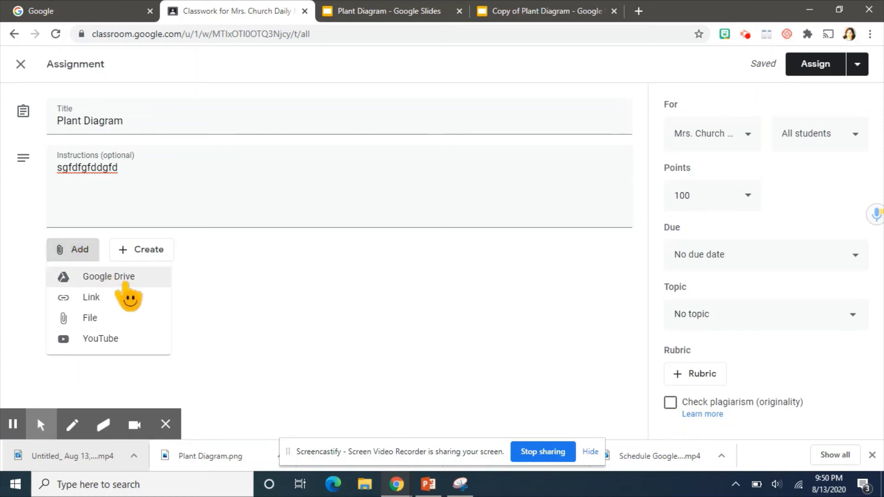
pyautogui.click(125, 281)
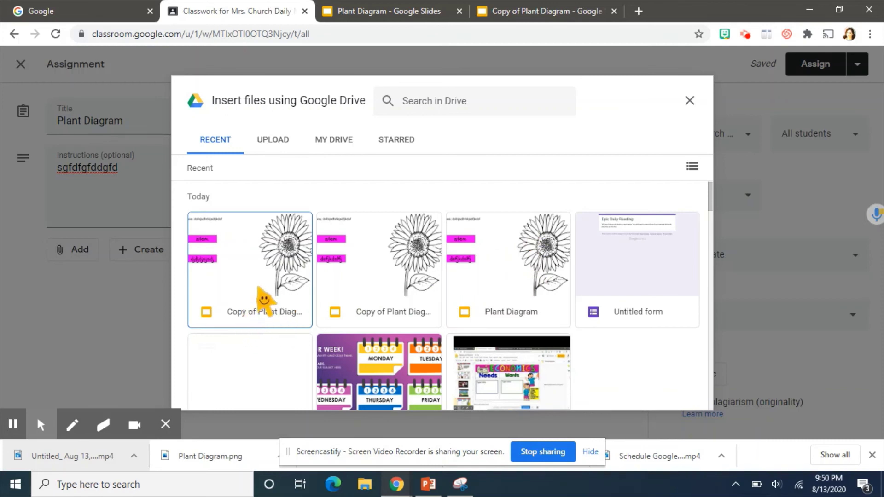
# - Attach the Copy of Plant Diagram file from Recent to the Plant Diagram assignment
pyautogui.click(265, 281)
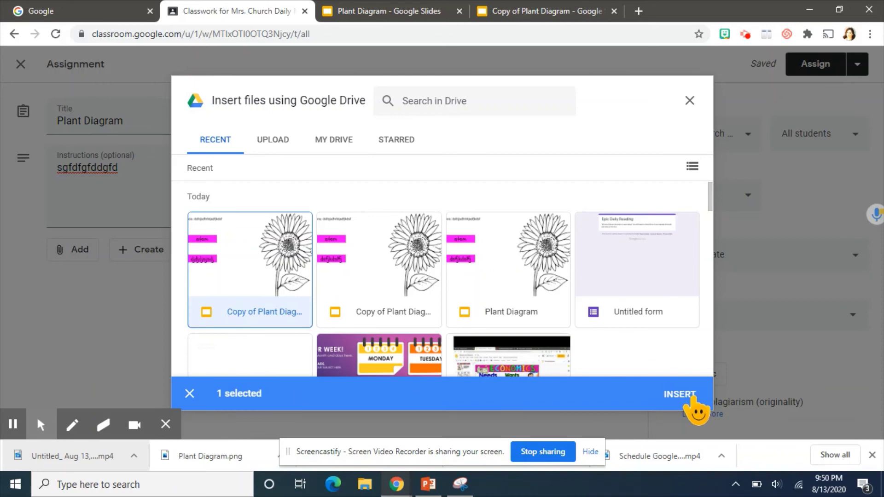
pyautogui.click(680, 395)
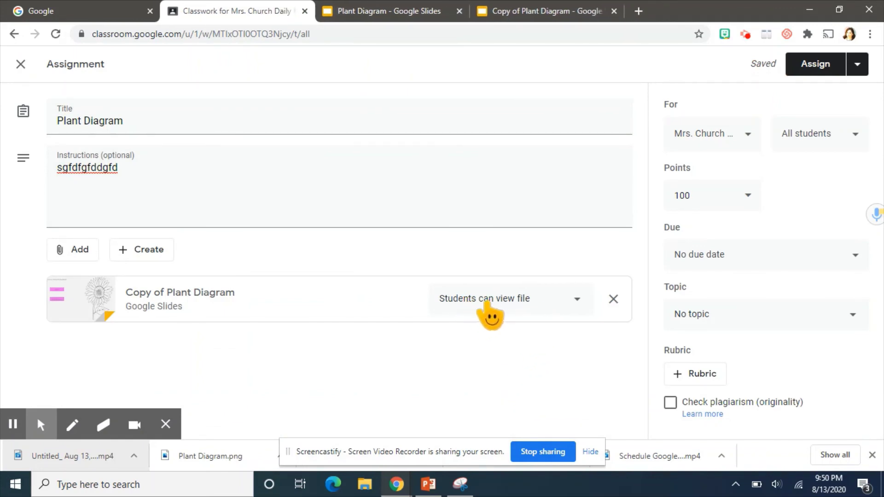
# - Set the attachment's student access to Make a copy for each student and save the draft
pyautogui.click(578, 303)
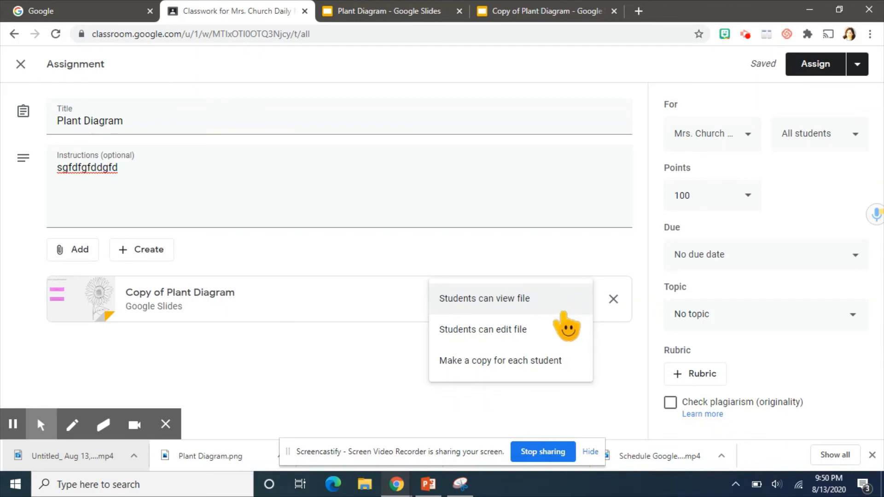
pyautogui.click(519, 364)
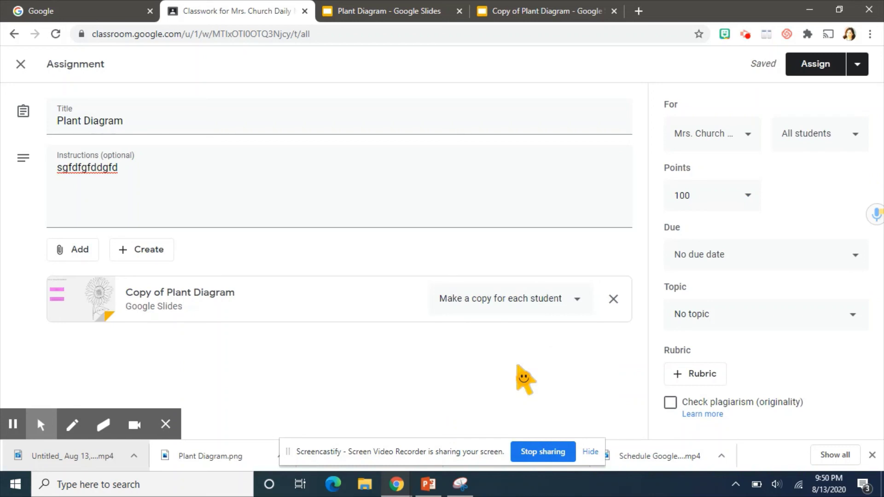
pyautogui.click(577, 294)
pyautogui.click(546, 237)
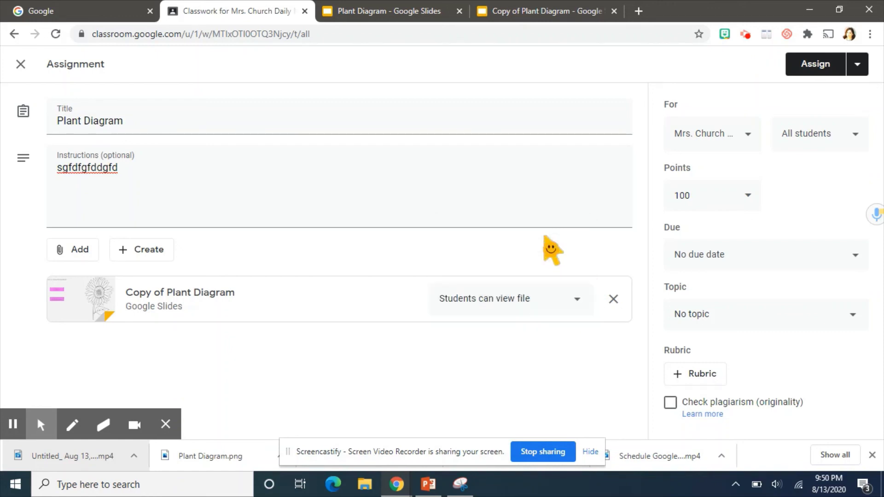
pyautogui.click(575, 299)
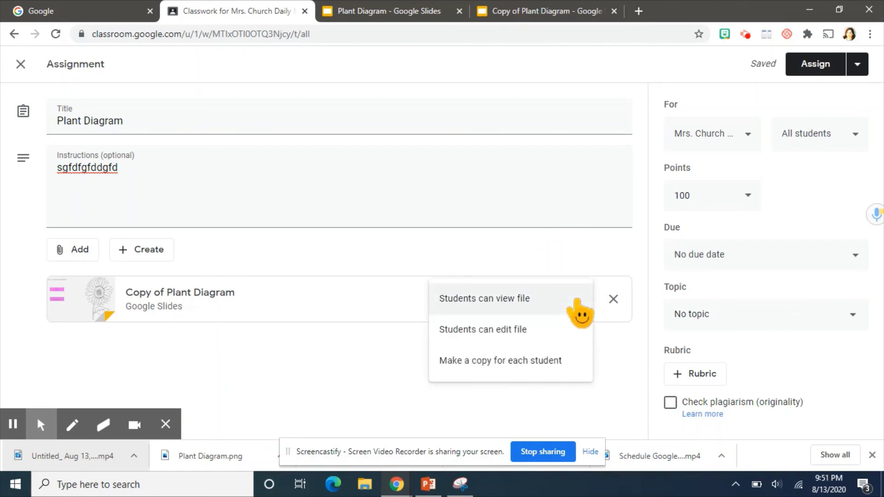
pyautogui.click(522, 335)
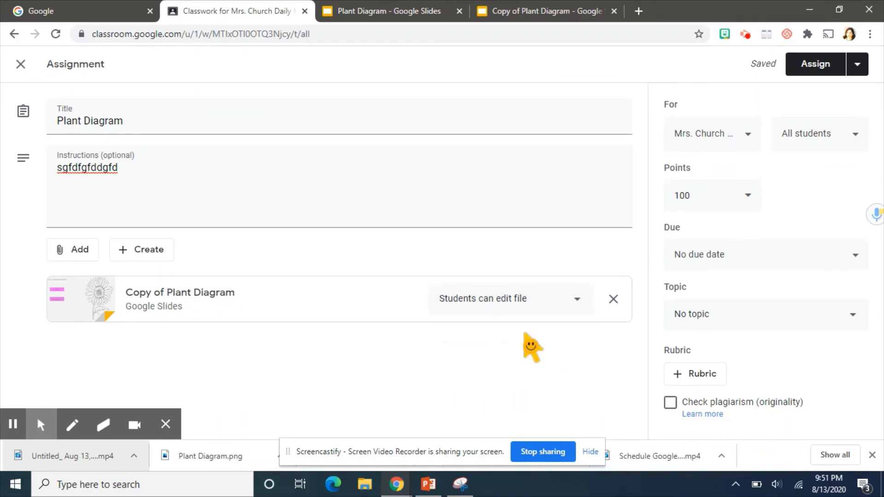
pyautogui.click(579, 307)
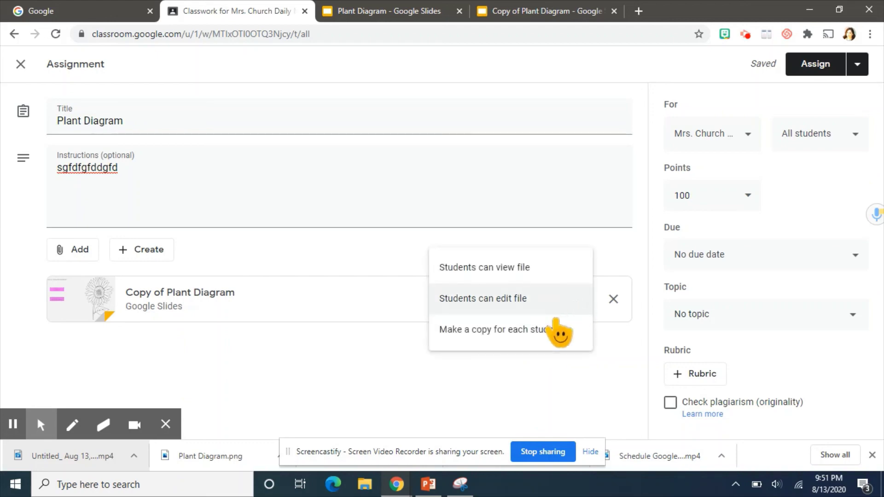
pyautogui.click(542, 332)
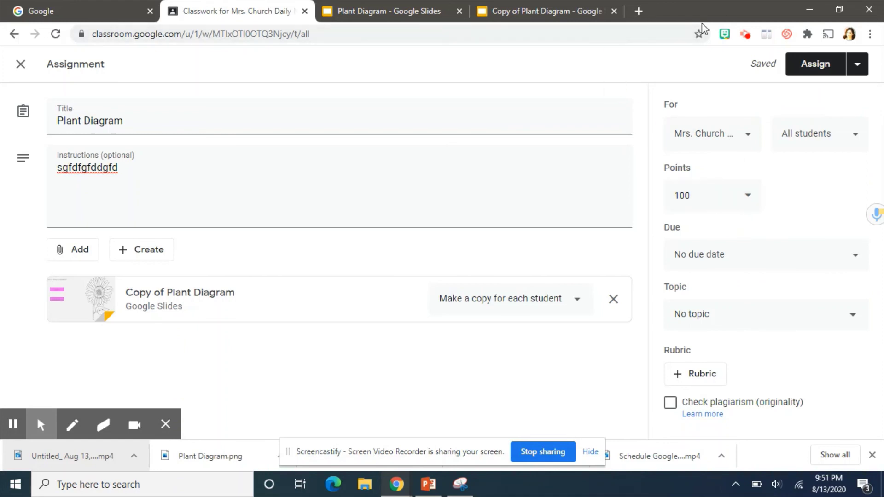
pyautogui.click(745, 35)
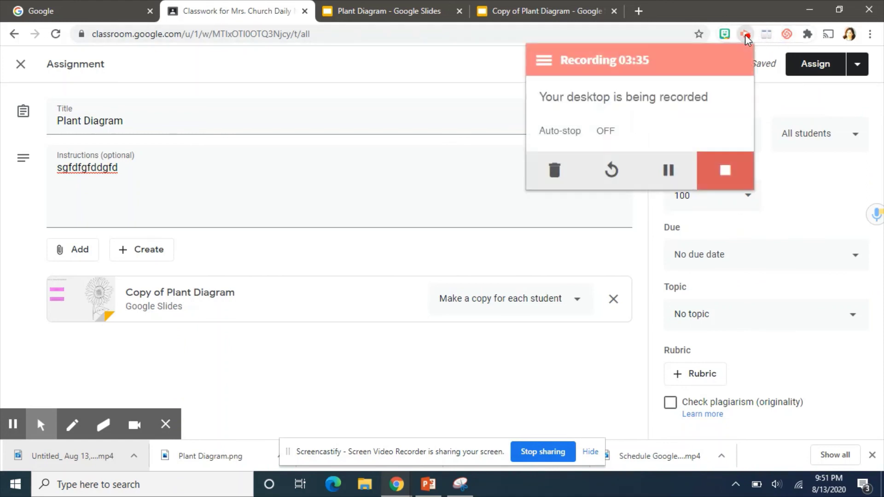